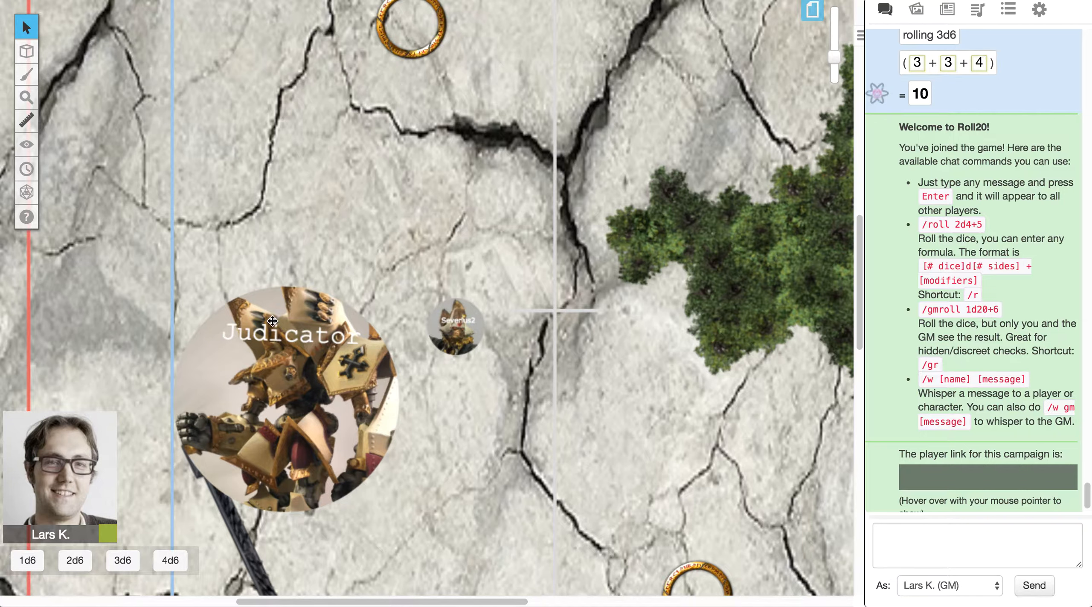
Examine the existing Severius2 and Judicator tokens on the map
{"action": "left_click", "coordinate": [445, 322]}
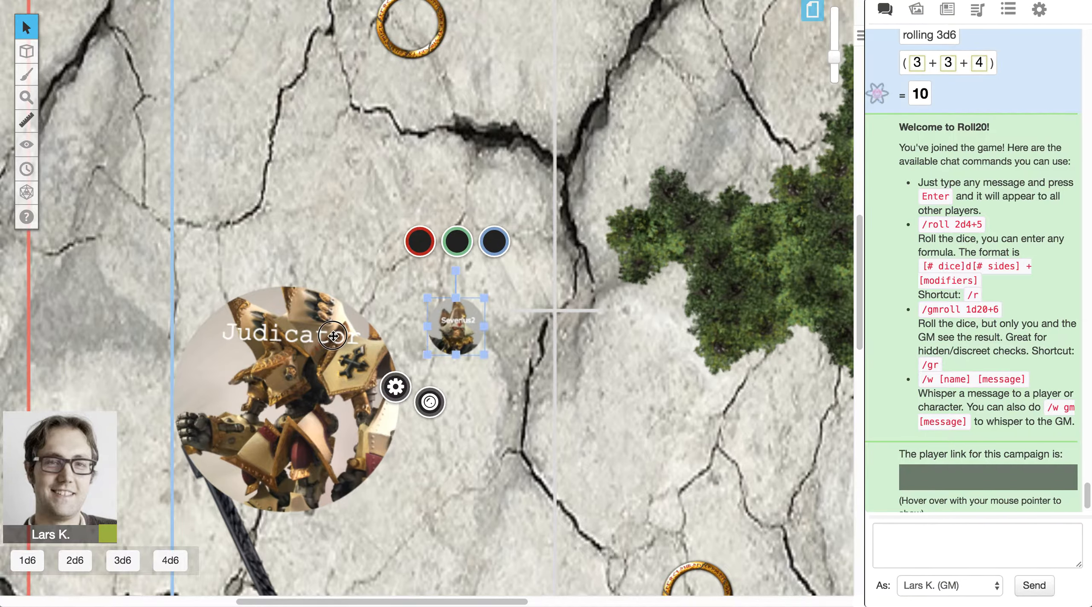
{"action": "left_click", "coordinate": [360, 331]}
{"action": "left_click", "coordinate": [371, 247]}
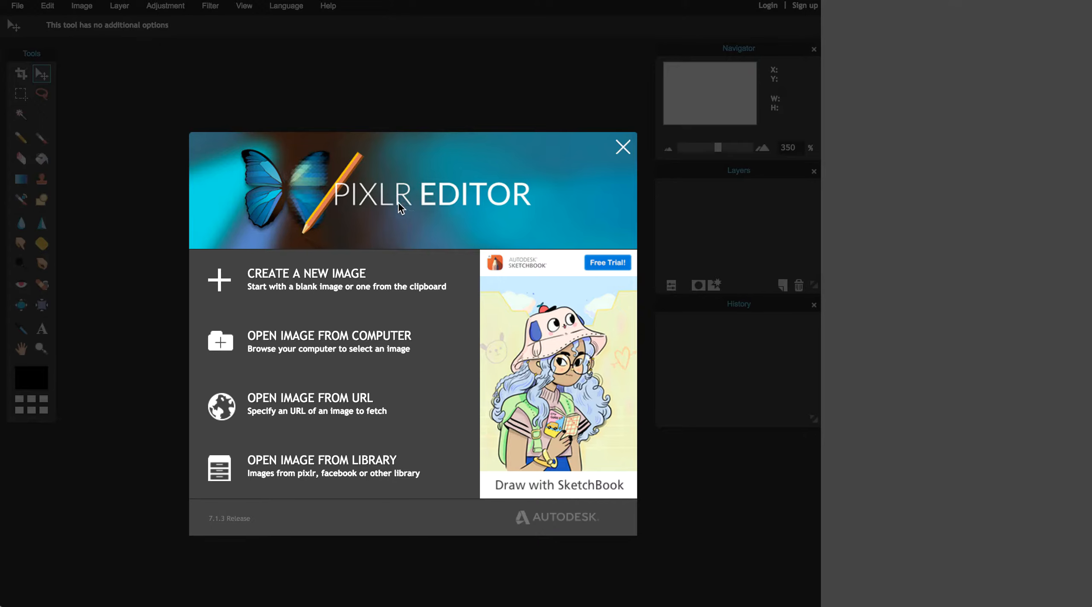
In Pixlr Editor, open the photo IMG_2151 from the computer, rotate its canvas 90° counter-clockwise and enlarge its image window
{"action": "left_click", "coordinate": [312, 348]}
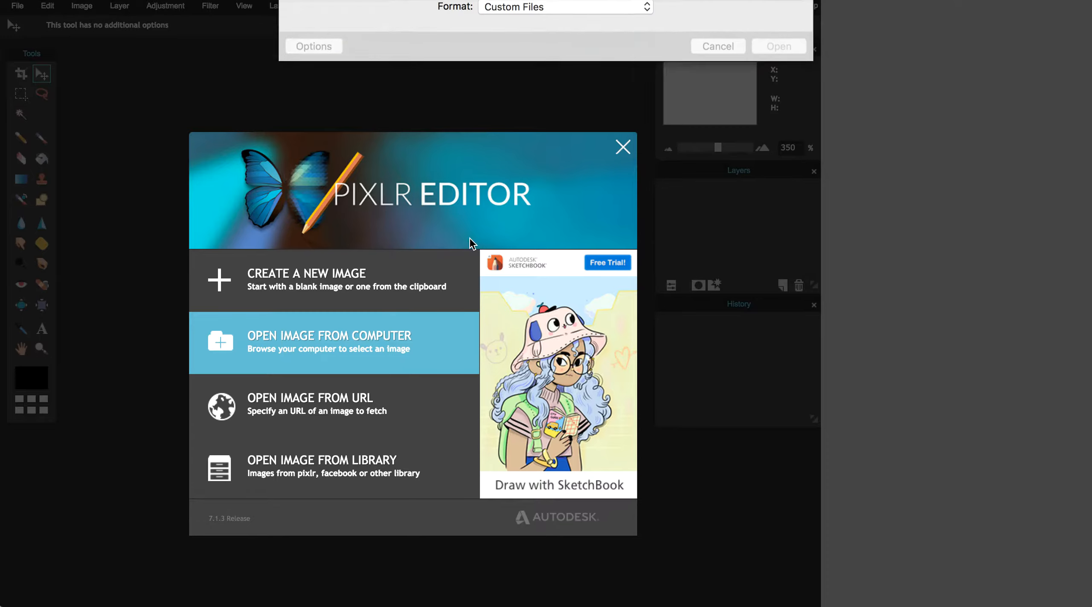
{"action": "double_click", "coordinate": [455, 112]}
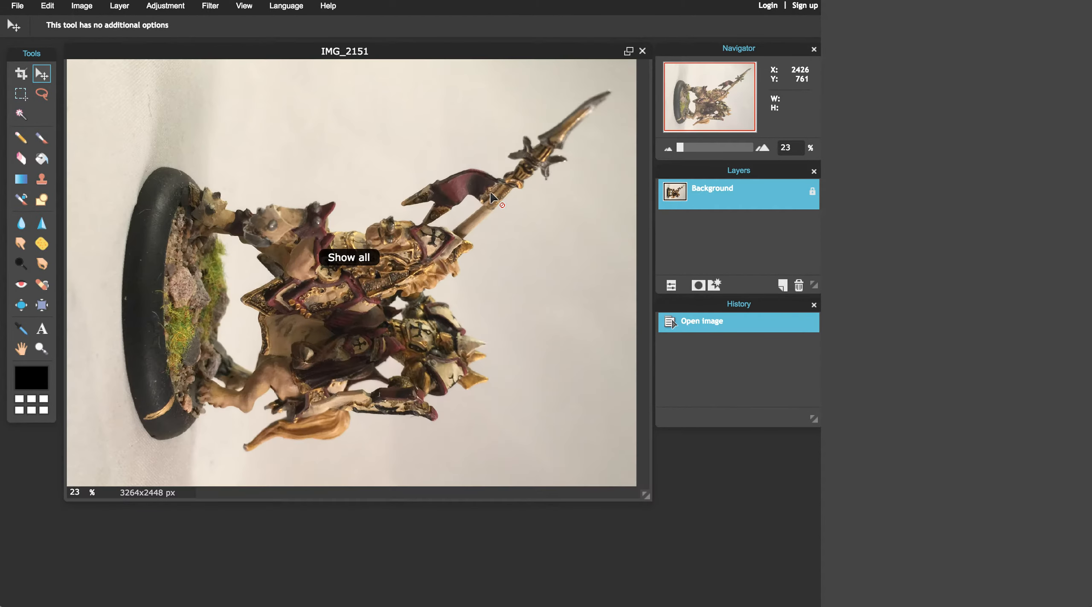
{"action": "left_click", "coordinate": [89, 6]}
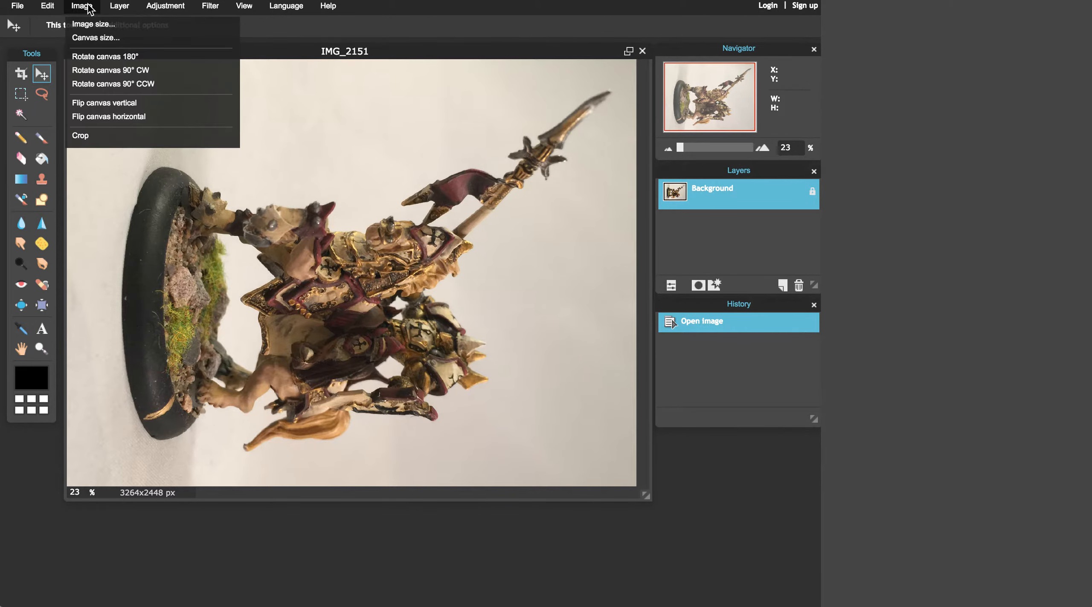
{"action": "left_click", "coordinate": [108, 84]}
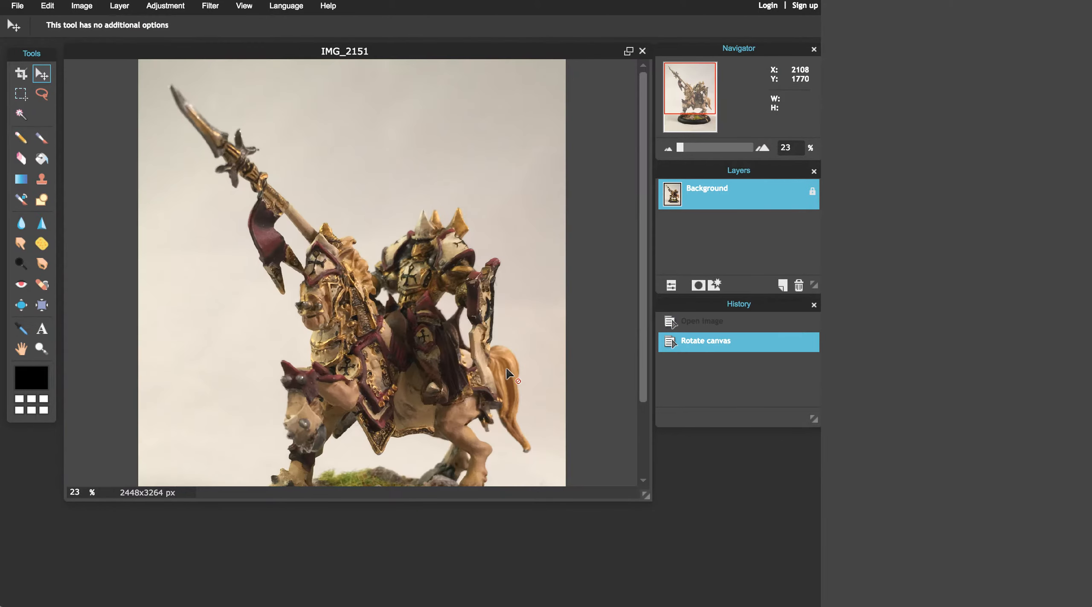
{"action": "left_click_drag", "start_coordinate": [646, 496], "coordinate": [627, 588]}
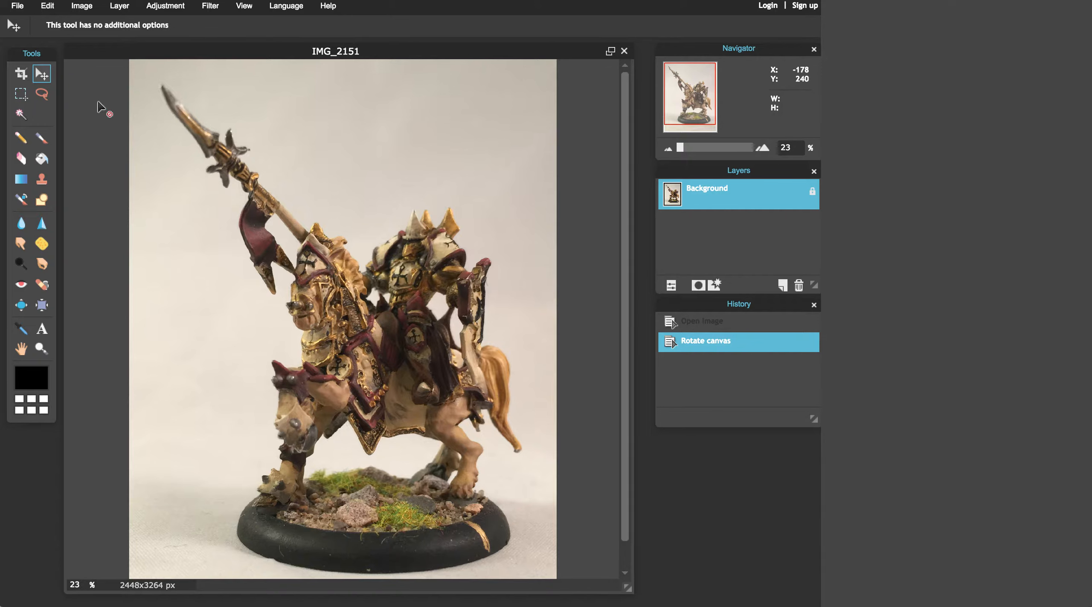
Unlock the Background layer and add a new empty layer beneath it, keeping the photo layer active
{"action": "left_click", "coordinate": [21, 95]}
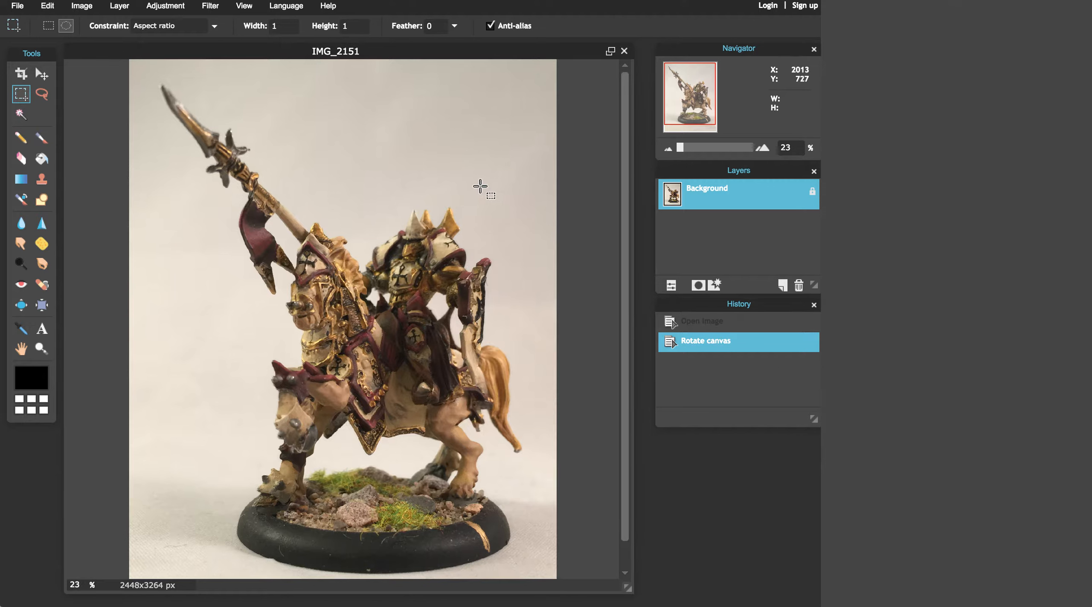
{"action": "double_click", "coordinate": [813, 197]}
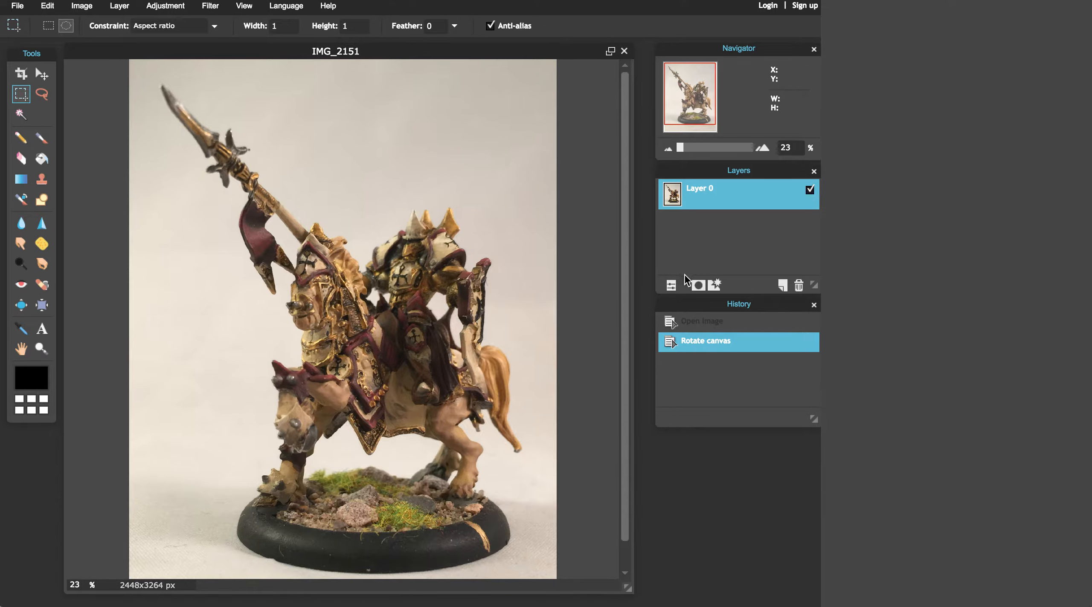
{"action": "left_click", "coordinate": [782, 286]}
{"action": "left_click", "coordinate": [706, 201]}
{"action": "left_click_drag", "start_coordinate": [706, 201], "coordinate": [699, 244]}
{"action": "left_click", "coordinate": [697, 198]}
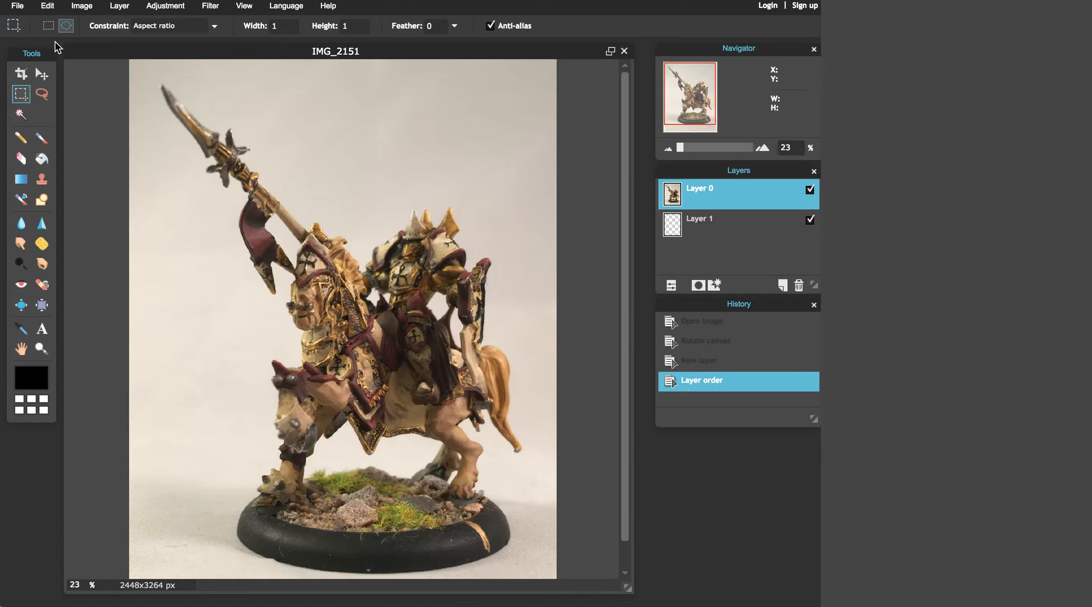
Mask the photo layer with an elliptical selection constrained to a 1:1 aspect ratio, about 957 px wide, around the rider's upper body
{"action": "left_click", "coordinate": [69, 25]}
{"action": "left_click", "coordinate": [135, 26]}
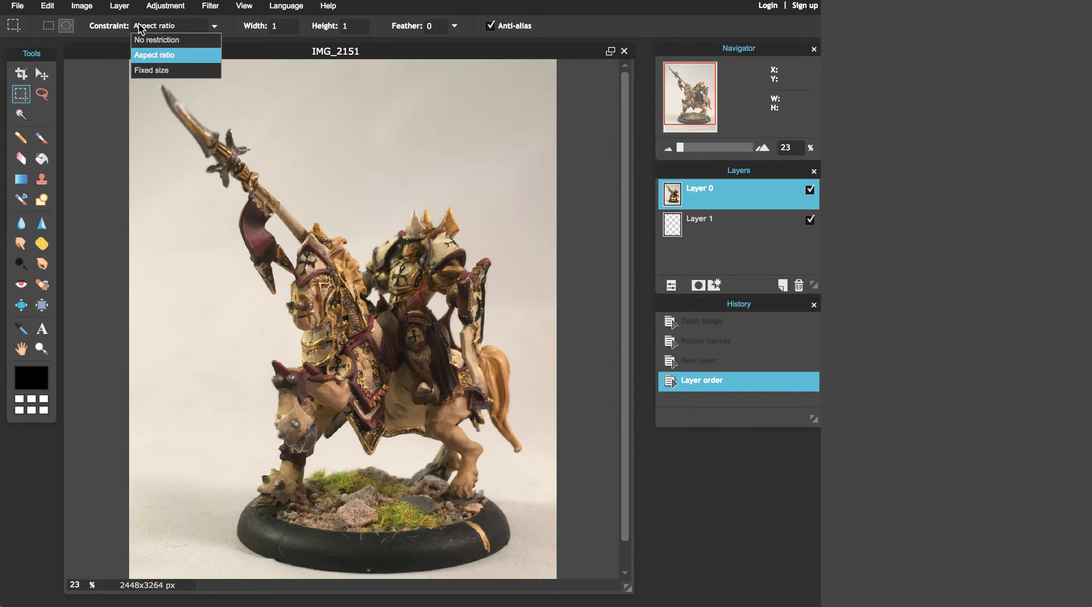
{"action": "left_click", "coordinate": [155, 58]}
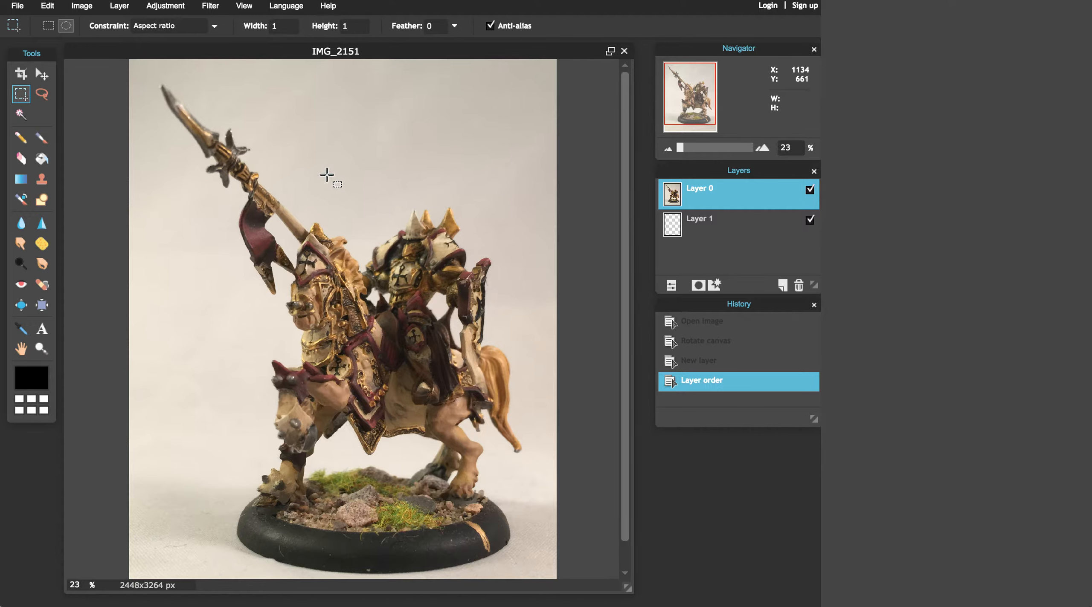
{"action": "left_click_drag", "start_coordinate": [332, 186], "coordinate": [497, 386]}
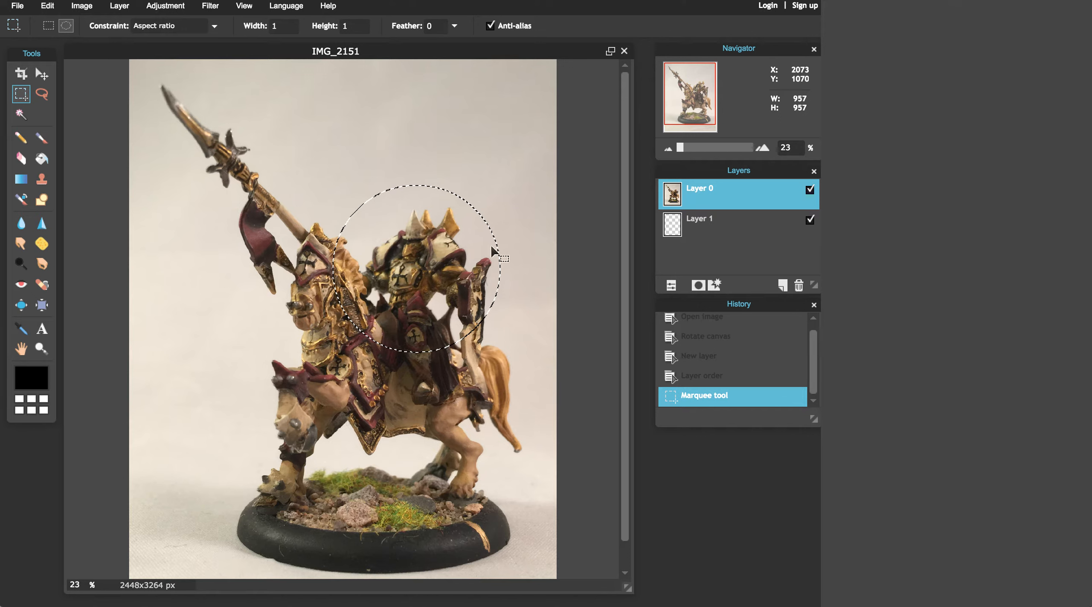
{"action": "left_click", "coordinate": [698, 284]}
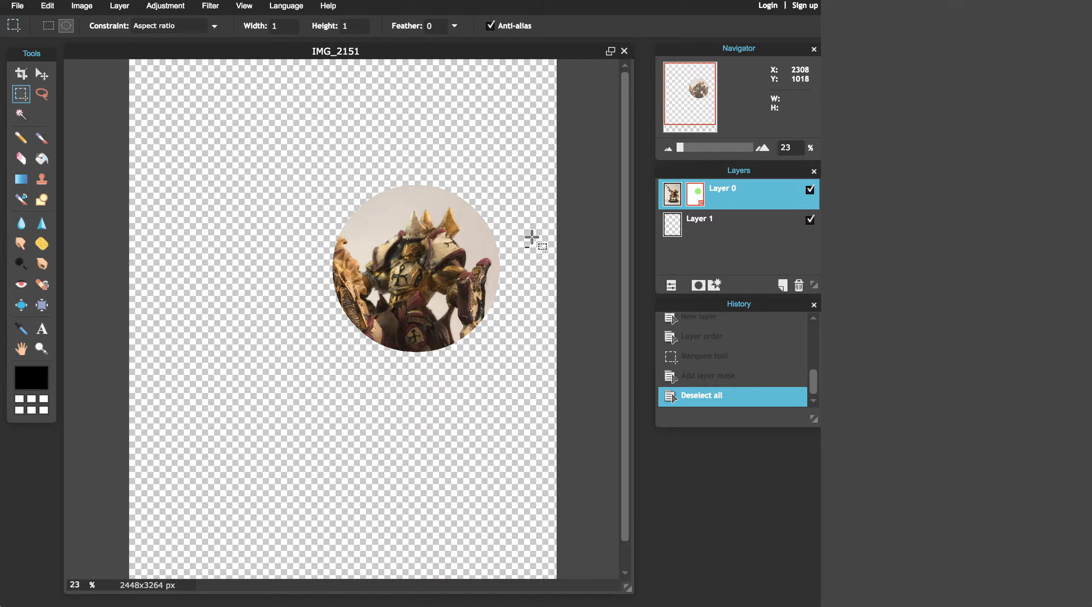
Restore the circular selection by undoing the deselection, and crop the image to it
{"action": "key", "text": "ctrl+z"}
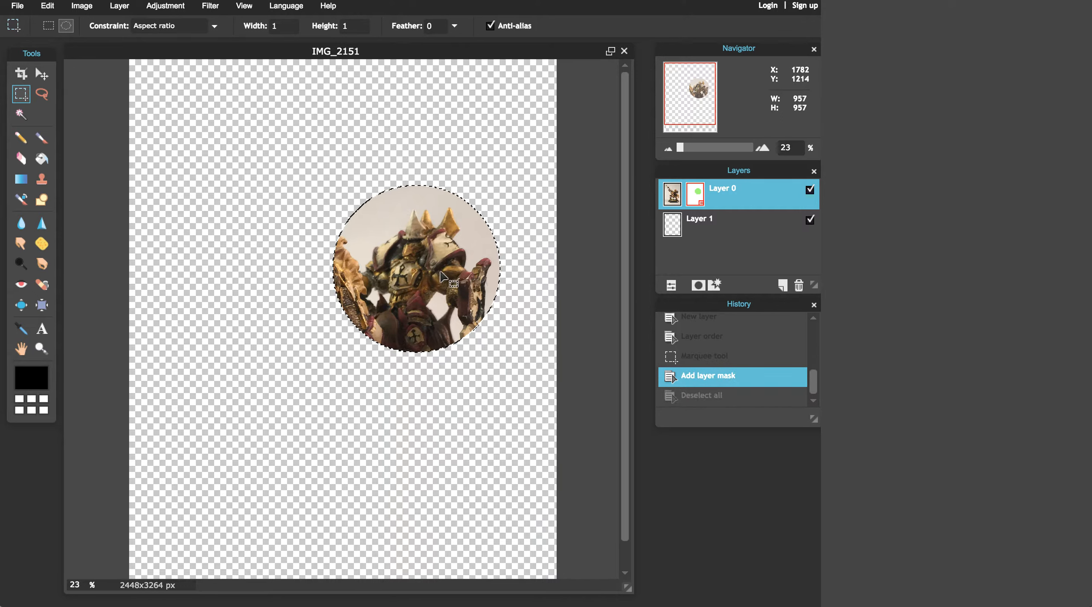
{"action": "left_click", "coordinate": [76, 7]}
{"action": "left_click", "coordinate": [86, 141]}
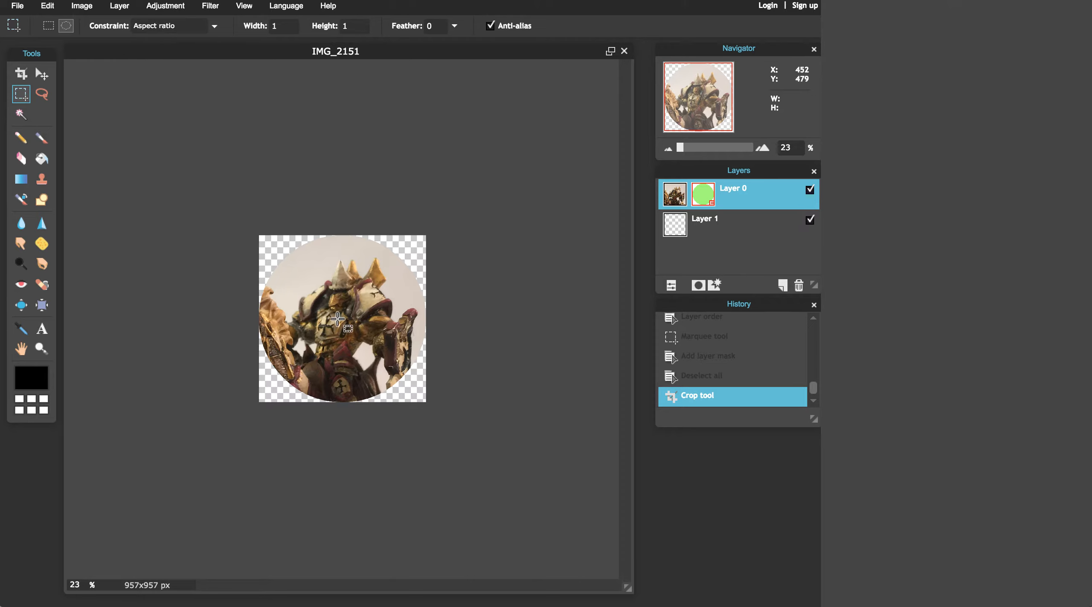
Resize the cropped image to 138 pixels wide with constrained proportions
{"action": "left_click", "coordinate": [81, 8]}
{"action": "left_click", "coordinate": [87, 25]}
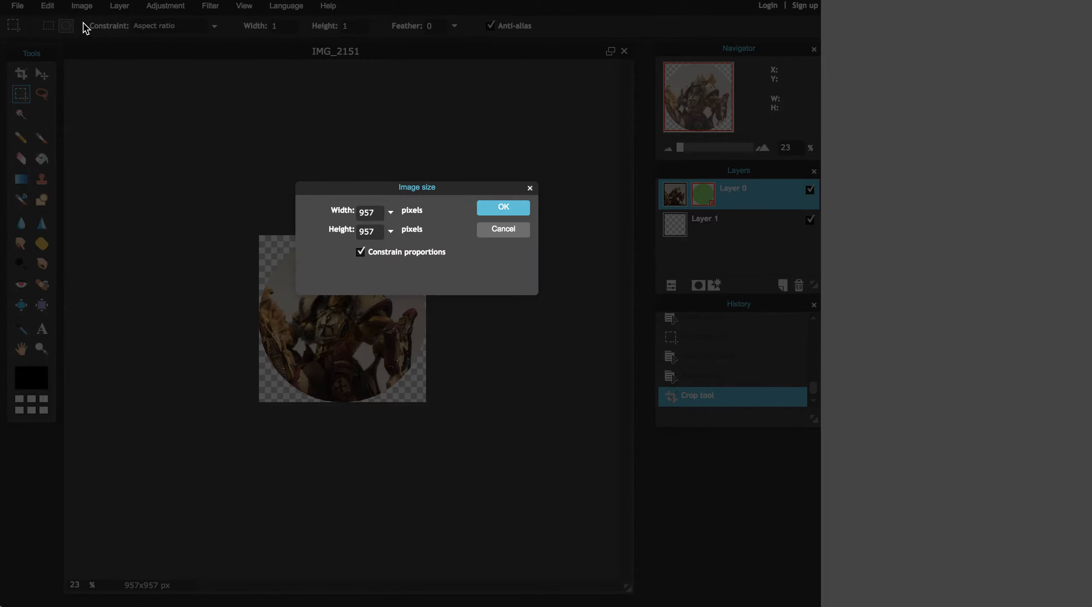
{"action": "double_click", "coordinate": [376, 213]}
{"action": "type", "text": "138"}
{"action": "left_click", "coordinate": [500, 209]}
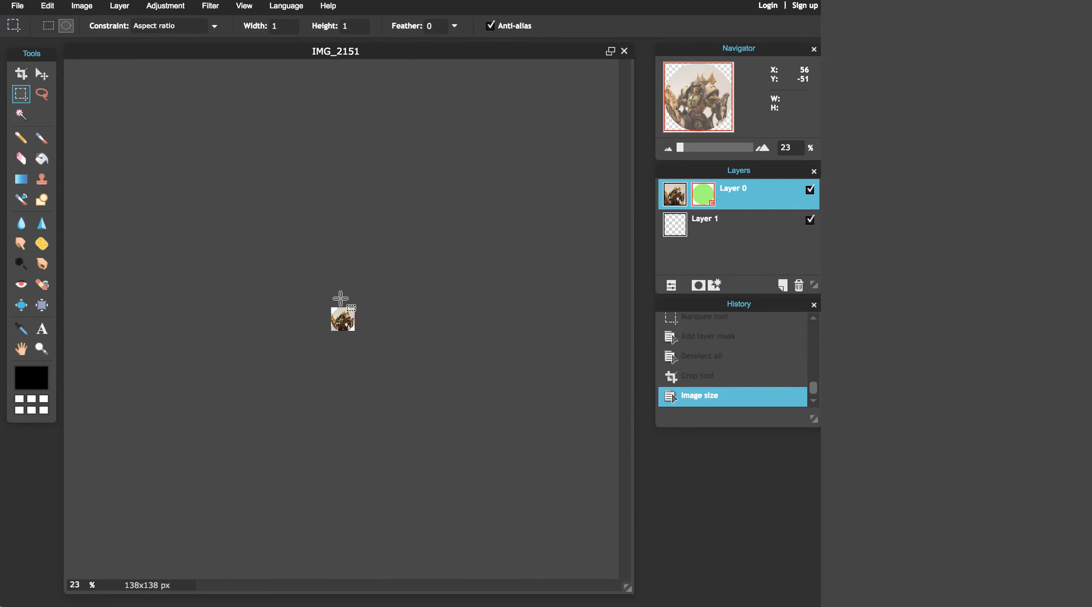
Try to add the label "Kreoss3" in white Verdana, size 20, near the rider's head
{"action": "left_click", "coordinate": [42, 348]}
{"action": "left_click", "coordinate": [342, 324]}
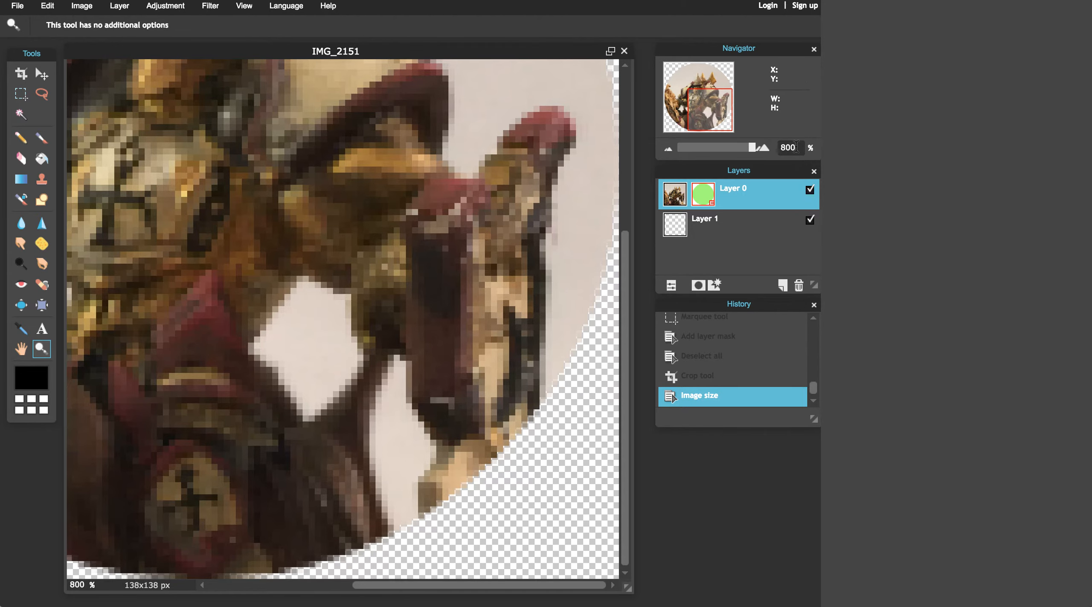
{"action": "left_click_drag", "start_coordinate": [756, 150], "coordinate": [720, 150]}
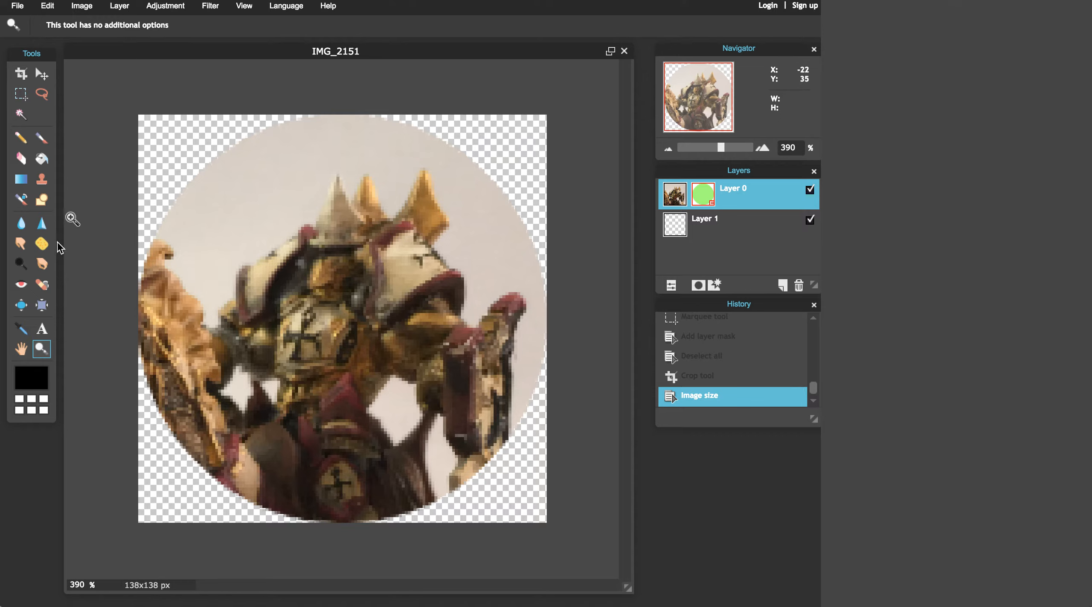
{"action": "left_click", "coordinate": [39, 327]}
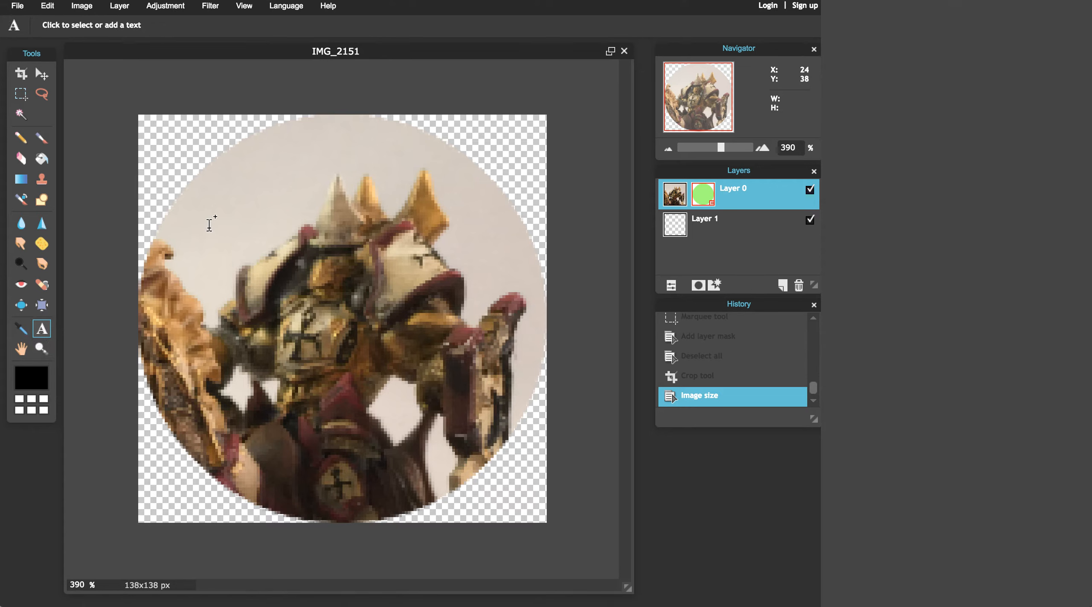
{"action": "left_click", "coordinate": [209, 226]}
{"action": "double_click", "coordinate": [250, 395]}
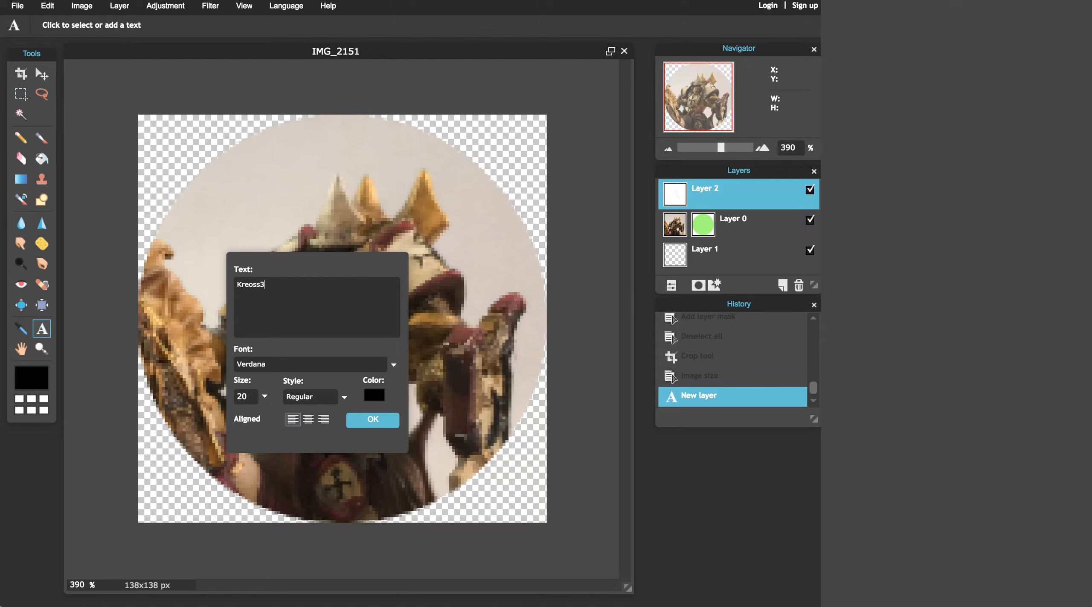
{"action": "left_click", "coordinate": [374, 394]}
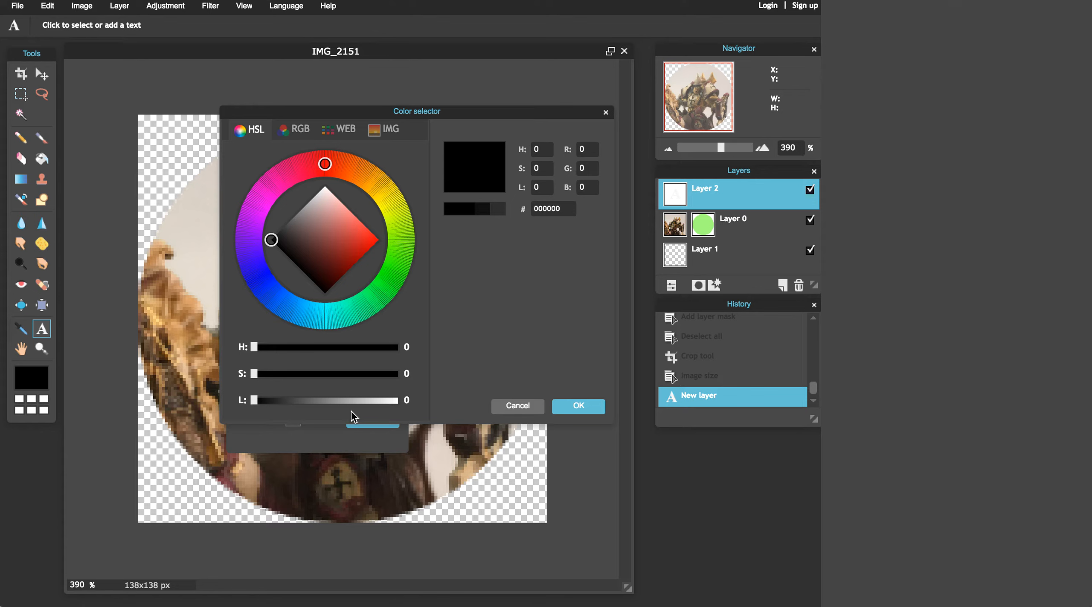
{"action": "left_click_drag", "start_coordinate": [367, 400], "coordinate": [443, 403]}
{"action": "left_click", "coordinate": [574, 406]}
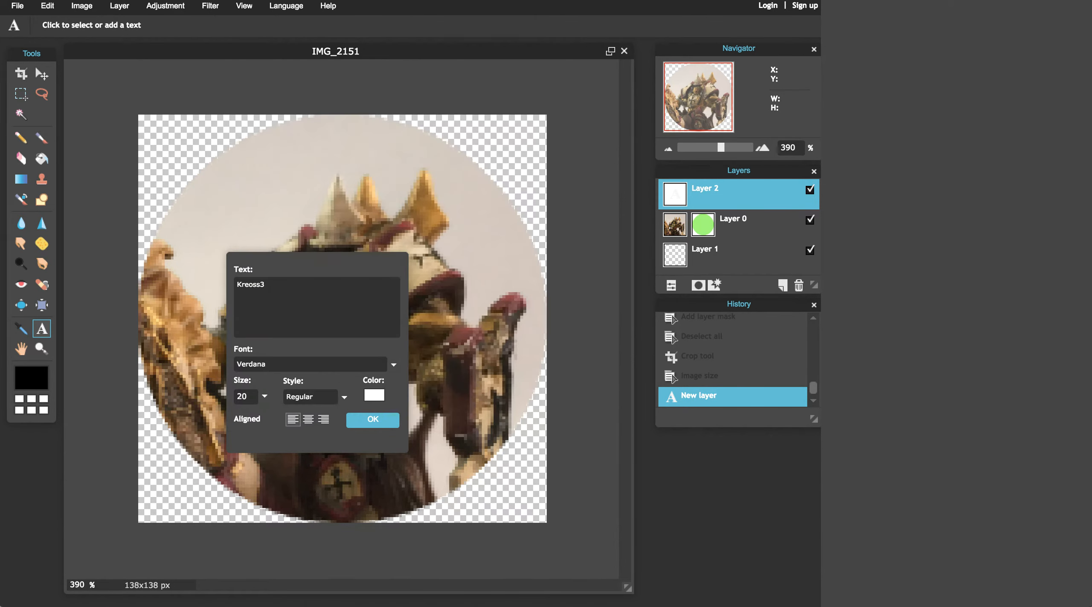
{"action": "left_click", "coordinate": [373, 420]}
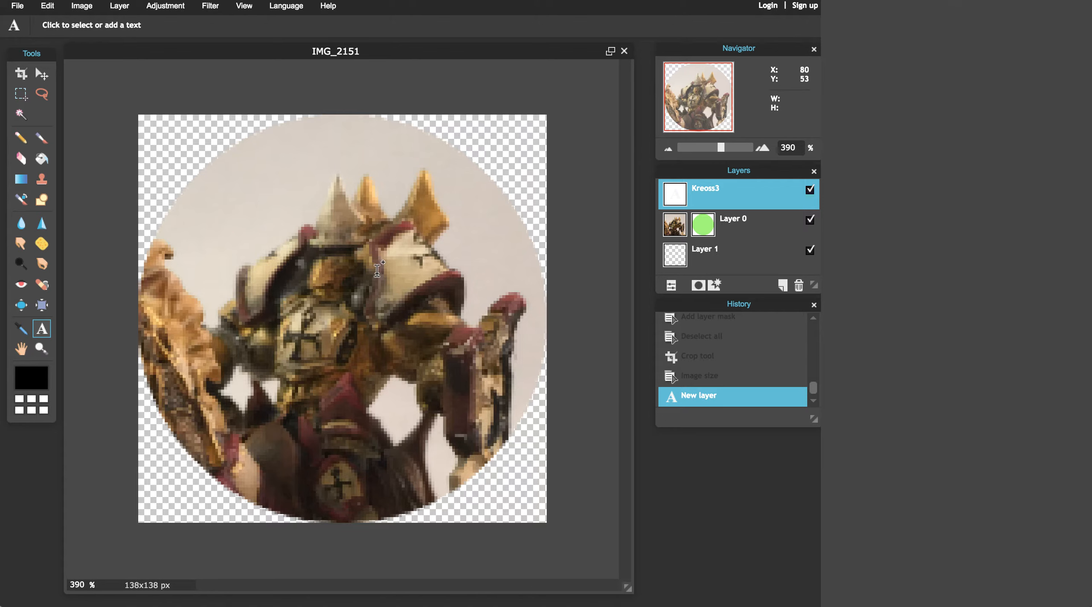
Place the text "Kreoss3" across the upper part of the token in Verdana Regular, size 20, coloured white
{"action": "left_click", "coordinate": [216, 228]}
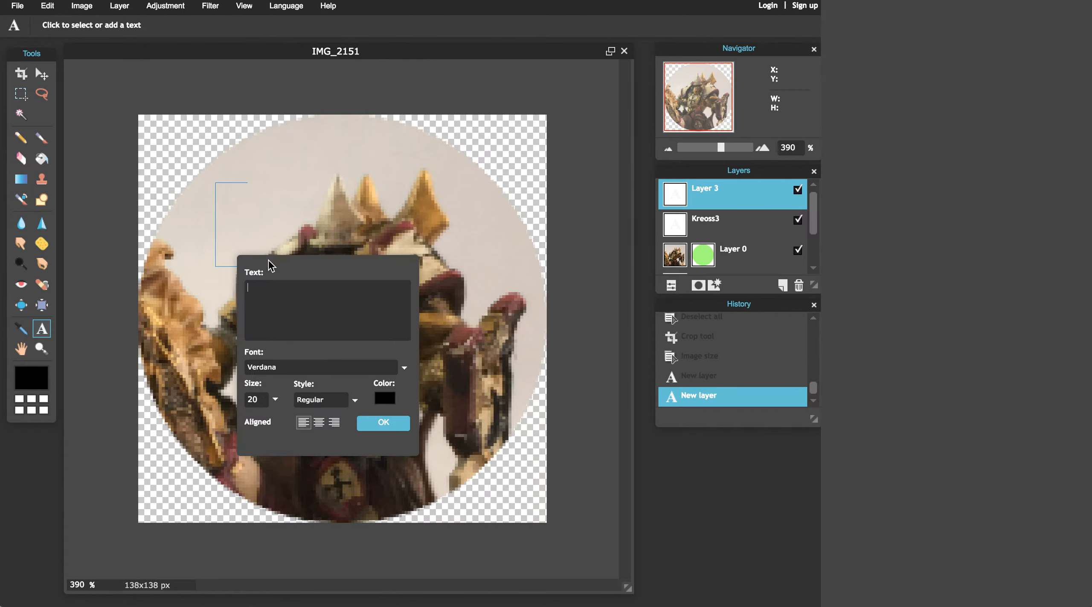
{"action": "type", "text": "Ke"}
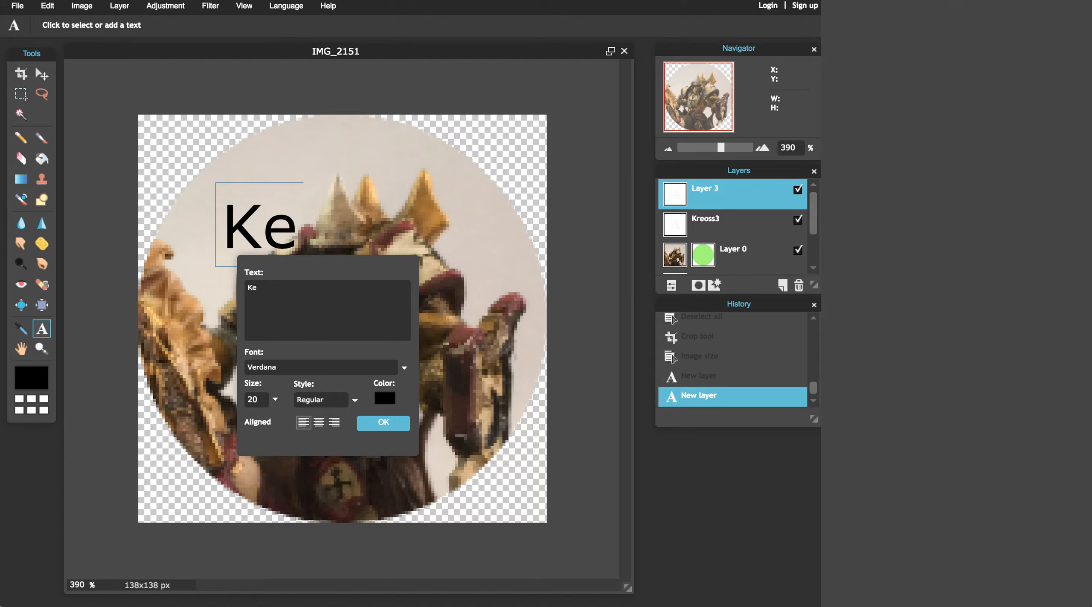
{"action": "key", "text": "BackSpace"}
{"action": "type", "text": "reoss3"}
{"action": "left_click", "coordinate": [384, 398]}
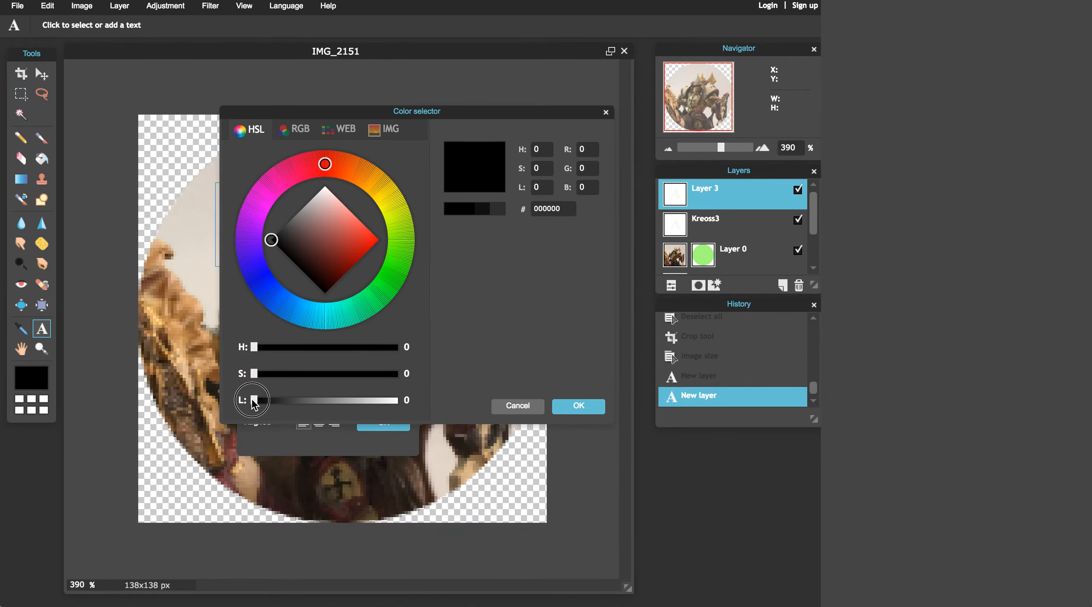
{"action": "left_click_drag", "start_coordinate": [254, 400], "coordinate": [494, 401]}
{"action": "left_click", "coordinate": [568, 408]}
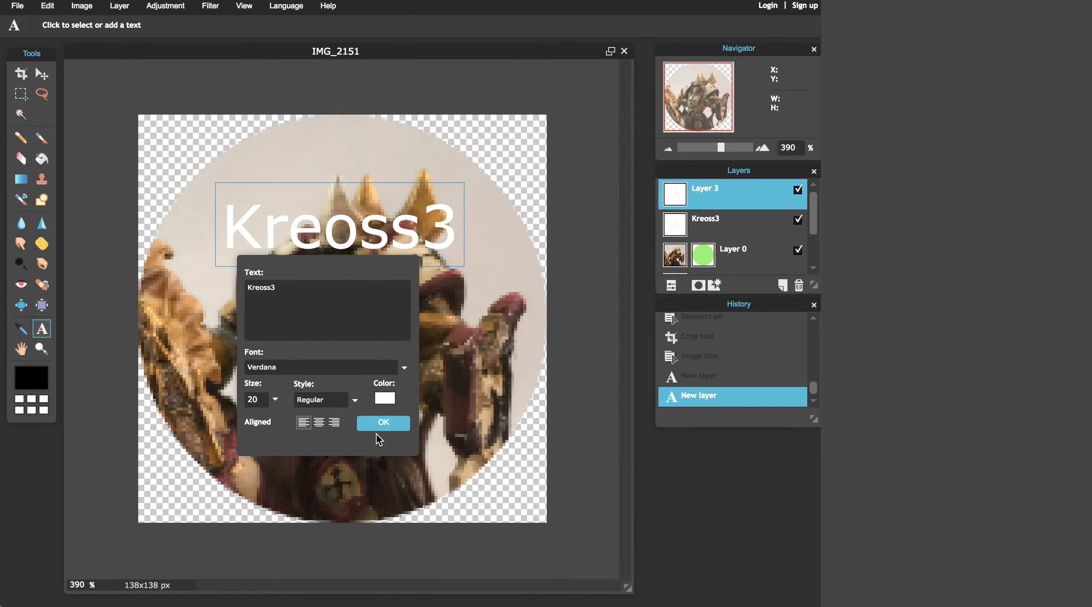
{"action": "left_click", "coordinate": [378, 423]}
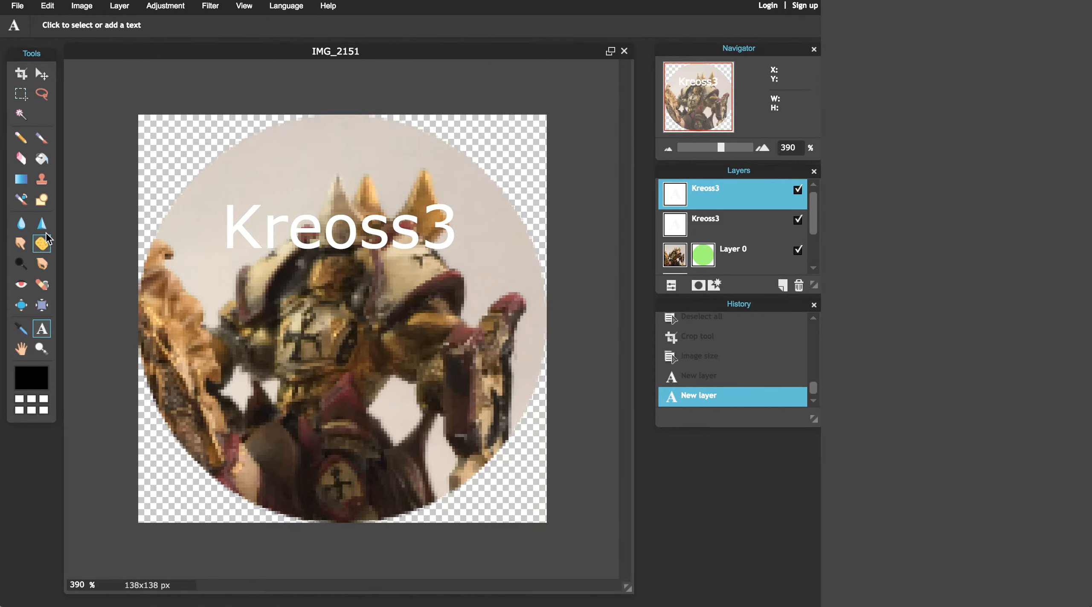
Draw small filled black rectangles on Layer 0 at the left, right and top edges of the circular token
{"action": "left_click", "coordinate": [41, 199]}
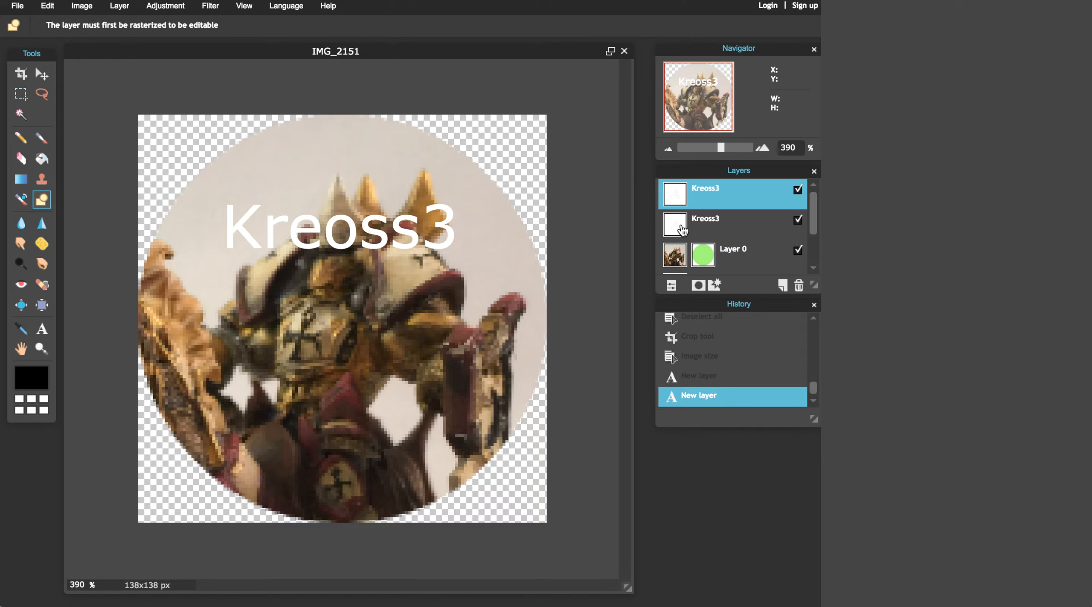
{"action": "left_click", "coordinate": [678, 258]}
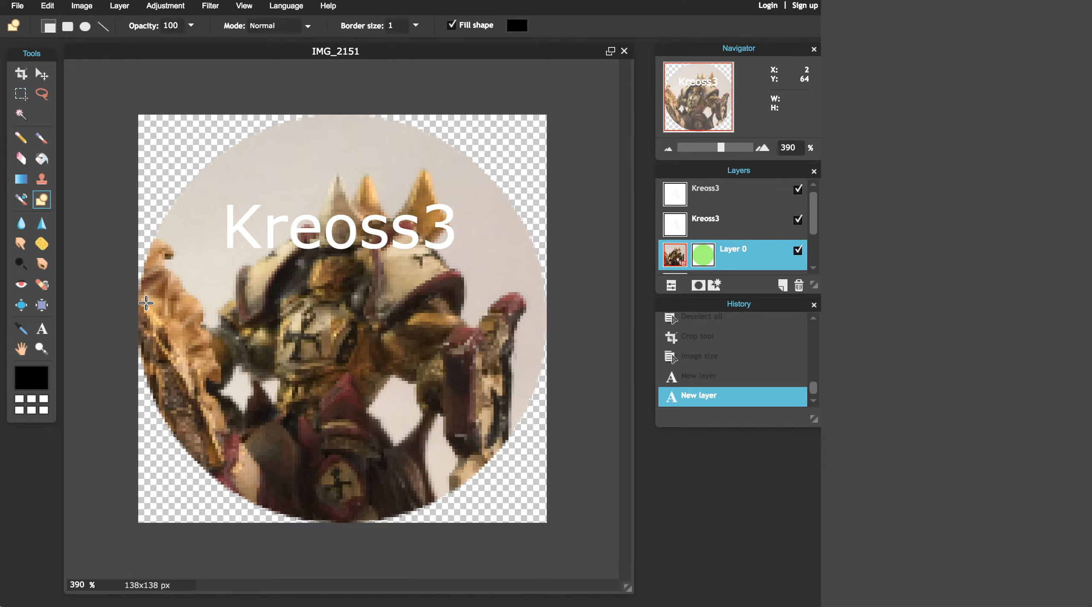
{"action": "left_click_drag", "start_coordinate": [139, 305], "coordinate": [182, 322]}
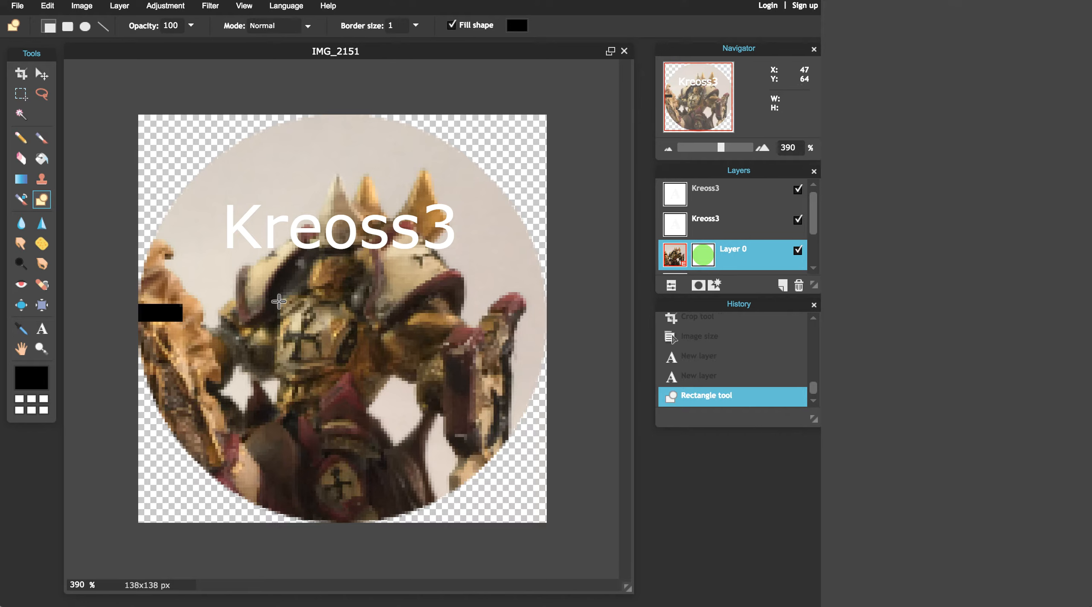
{"action": "left_click_drag", "start_coordinate": [546, 328], "coordinate": [491, 310]}
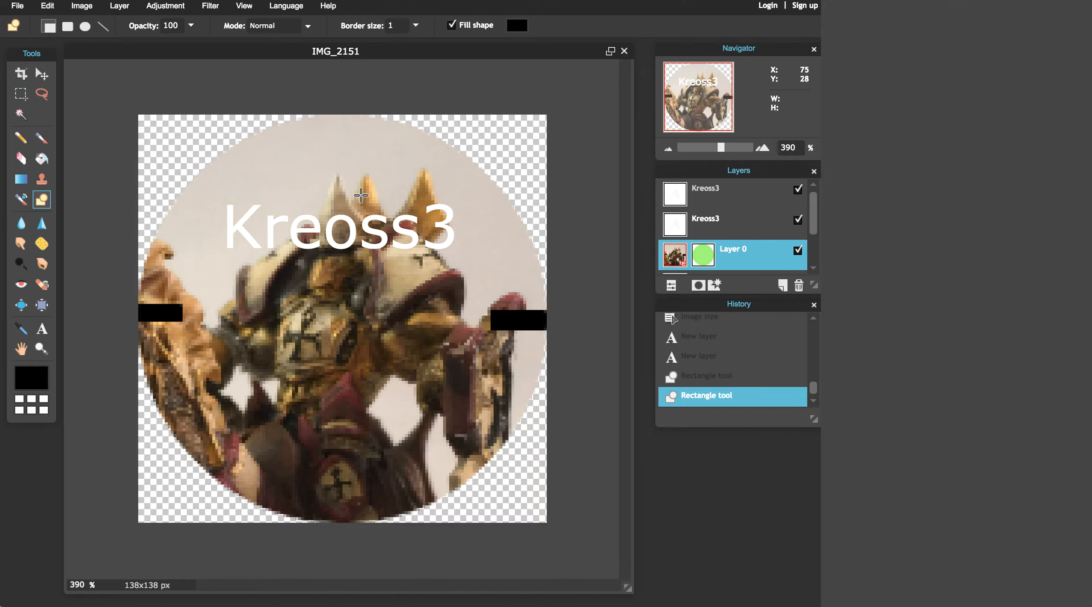
{"action": "left_click_drag", "start_coordinate": [331, 115], "coordinate": [351, 156]}
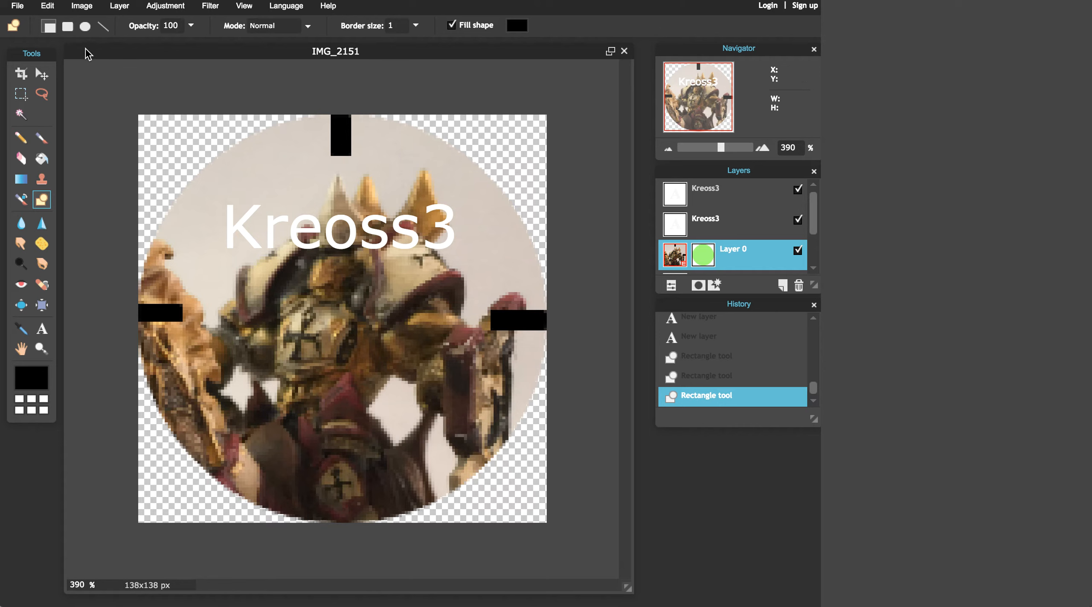
Save the token to the terrain folder as a transparent PNG named menoth_kreoss3, replacing the existing file
{"action": "left_click", "coordinate": [17, 7]}
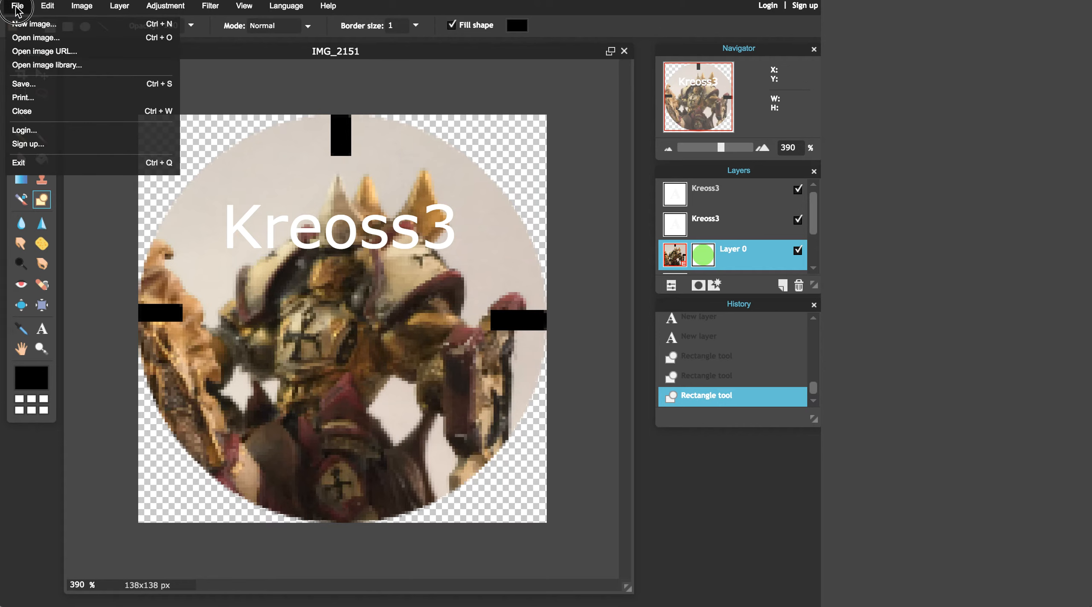
{"action": "left_click", "coordinate": [47, 85]}
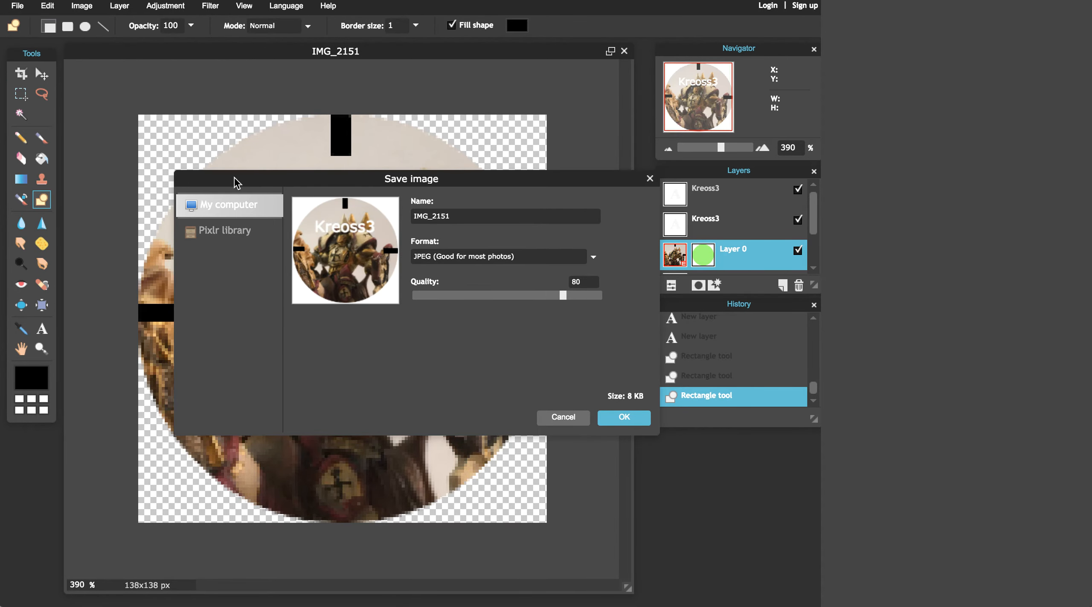
{"action": "left_click", "coordinate": [439, 258]}
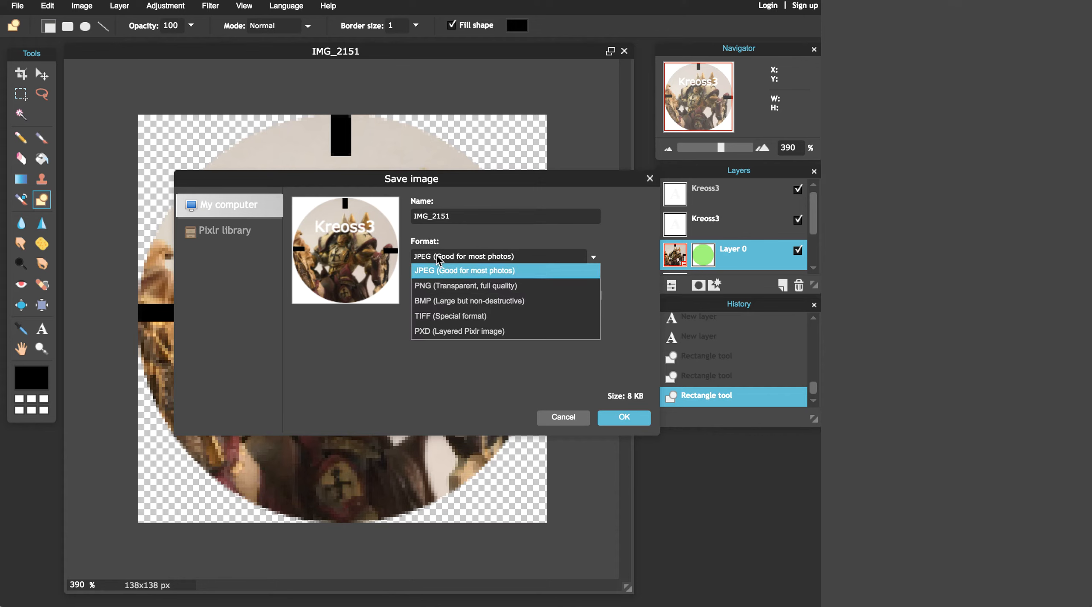
{"action": "left_click", "coordinate": [444, 287]}
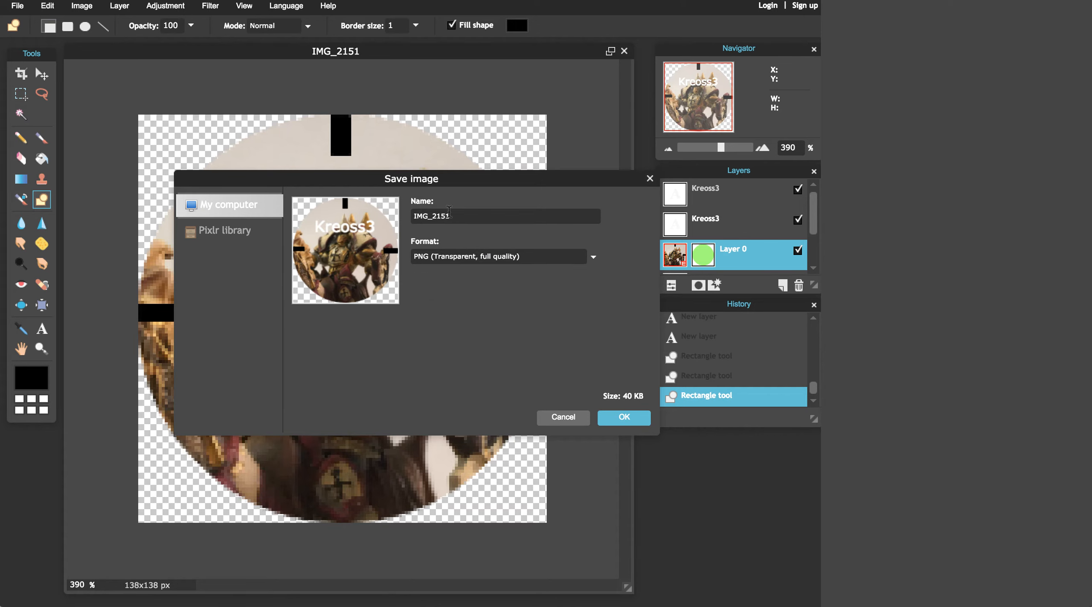
{"action": "double_click", "coordinate": [453, 215]}
{"action": "type", "text": "menoth_kreoss3"}
{"action": "left_click", "coordinate": [623, 416]}
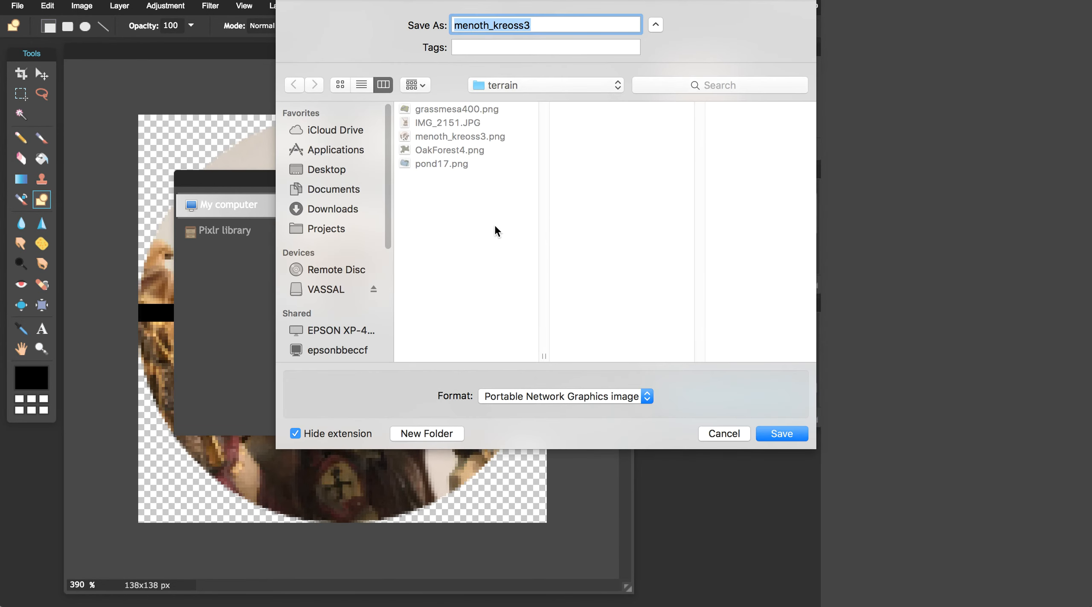
{"action": "left_click", "coordinate": [776, 433]}
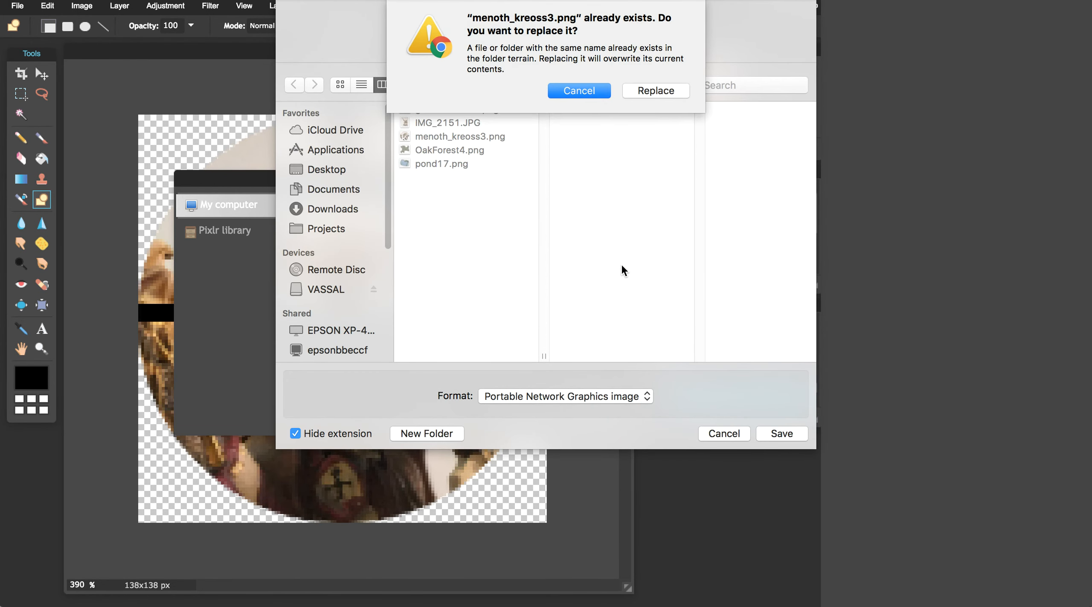
{"action": "left_click", "coordinate": [658, 91]}
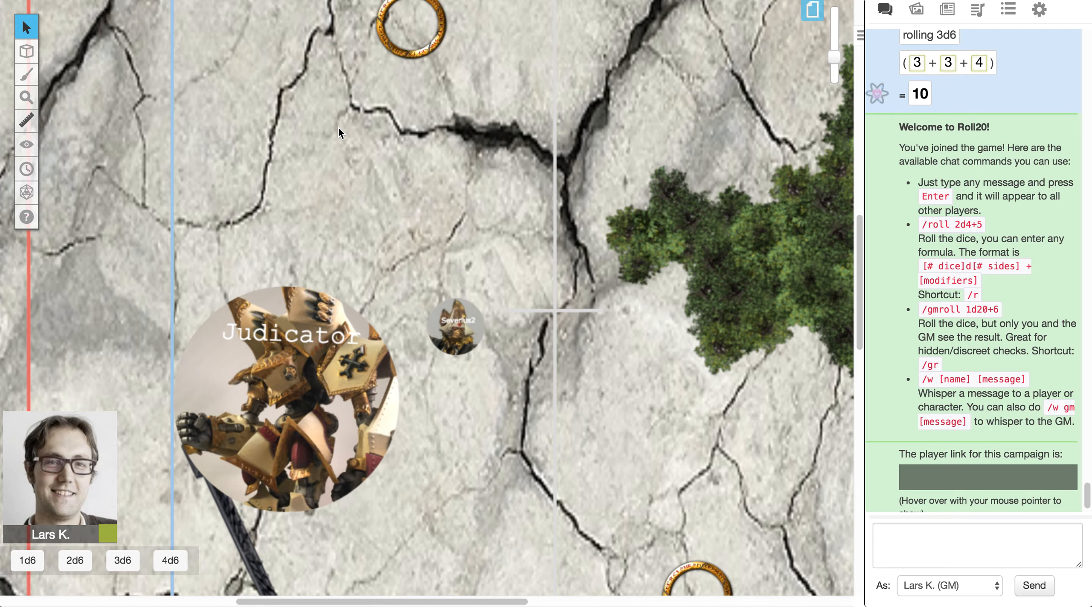
Switch to the Finder window with the terrain folder and add menoth_kreoss3.png to the Roll20 map above the large Judicator token
{"action": "key", "text": "super+Tab"}
{"action": "key", "text": "super+Tab"}
{"action": "key", "text": "super+Tab"}
{"action": "key", "text": "super+Tab"}
{"action": "key", "text": "super+Tab"}
{"action": "key", "text": "super+Tab"}
{"action": "key", "text": "super+Tab"}
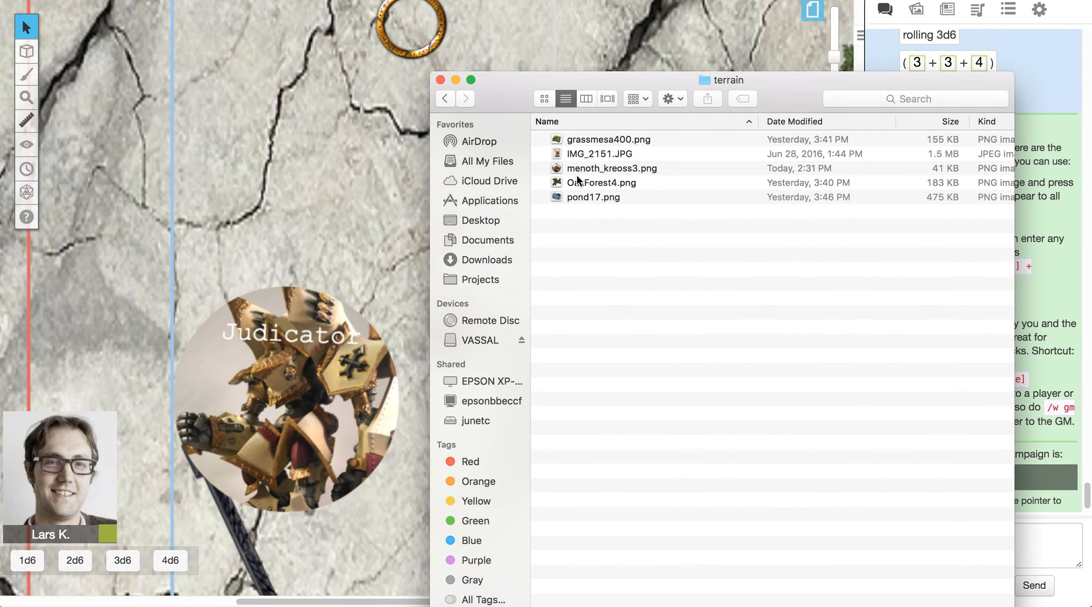
{"action": "left_click_drag", "start_coordinate": [560, 174], "coordinate": [310, 221]}
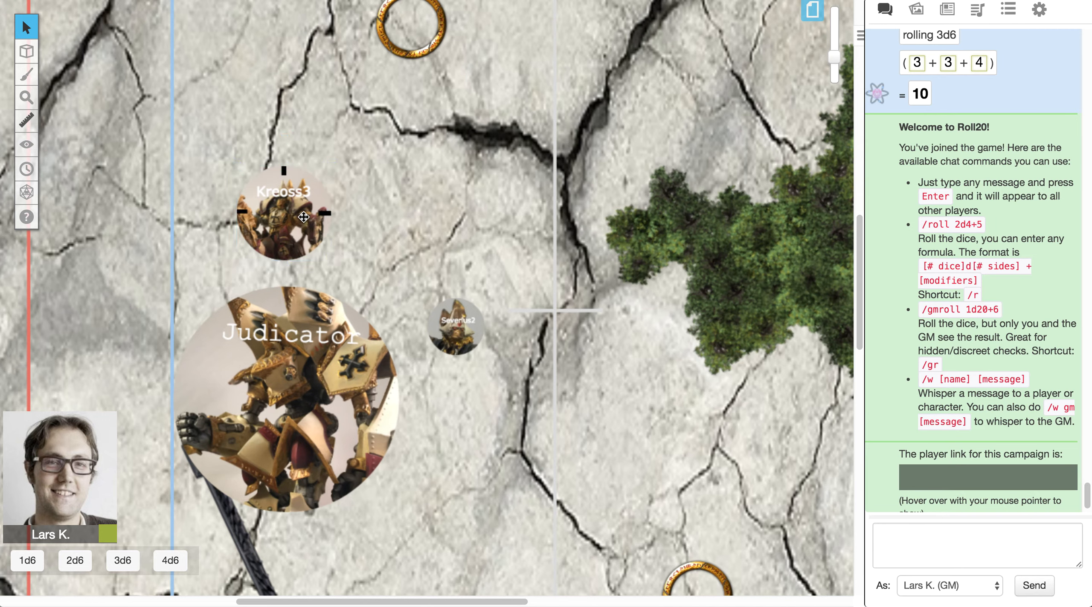
Check the Kreoss3 token's width and height in pixels in its dimension settings, and leave them unchanged
{"action": "left_click", "coordinate": [303, 218]}
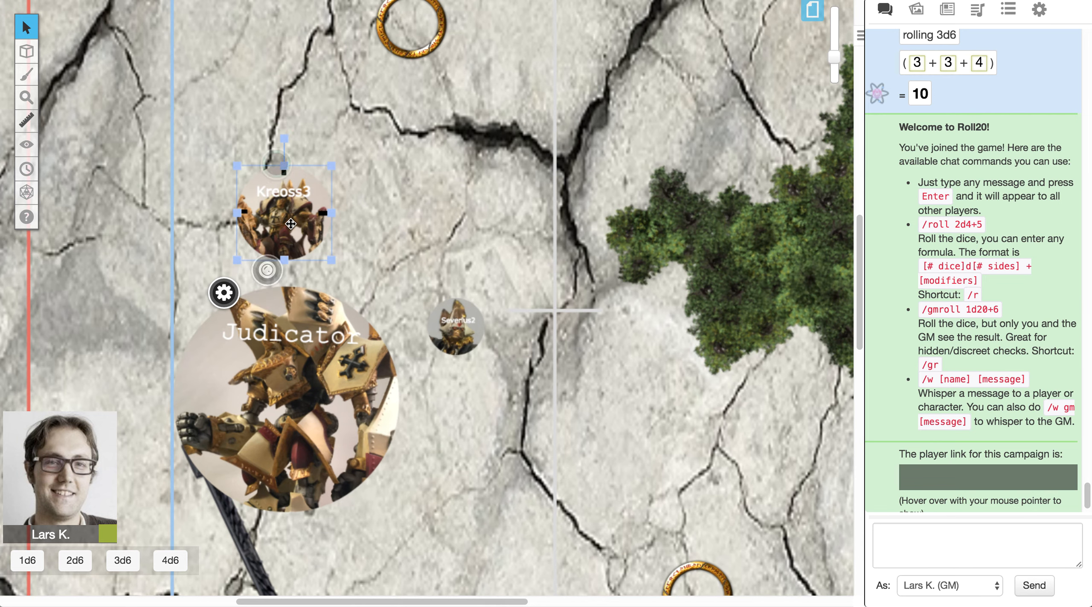
{"action": "right_click", "coordinate": [290, 224]}
{"action": "mouse_move", "coordinate": [327, 191]}
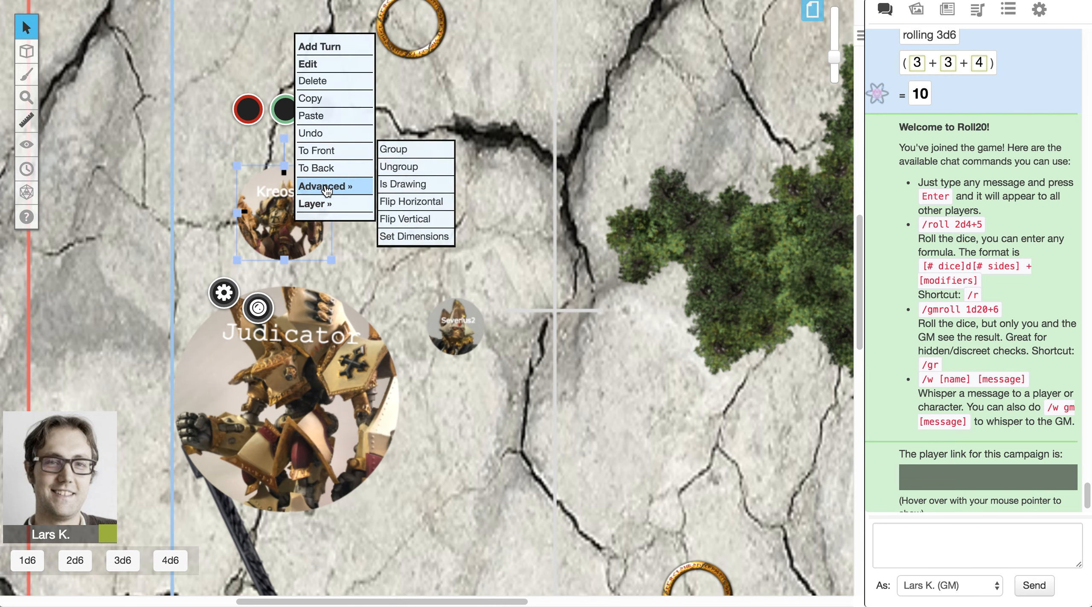
{"action": "left_click", "coordinate": [418, 237]}
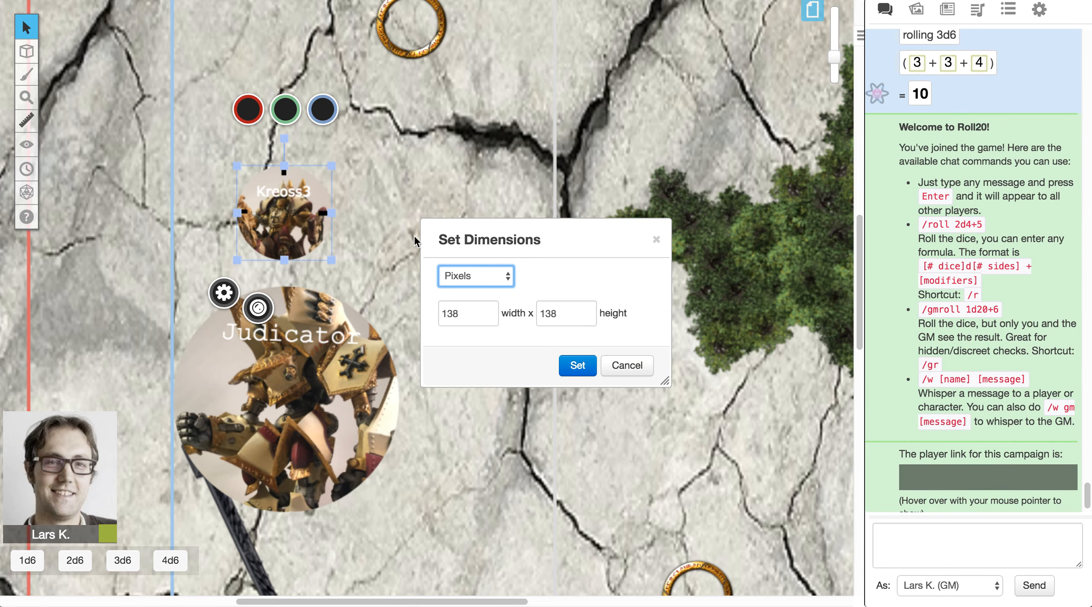
{"action": "left_click", "coordinate": [452, 314]}
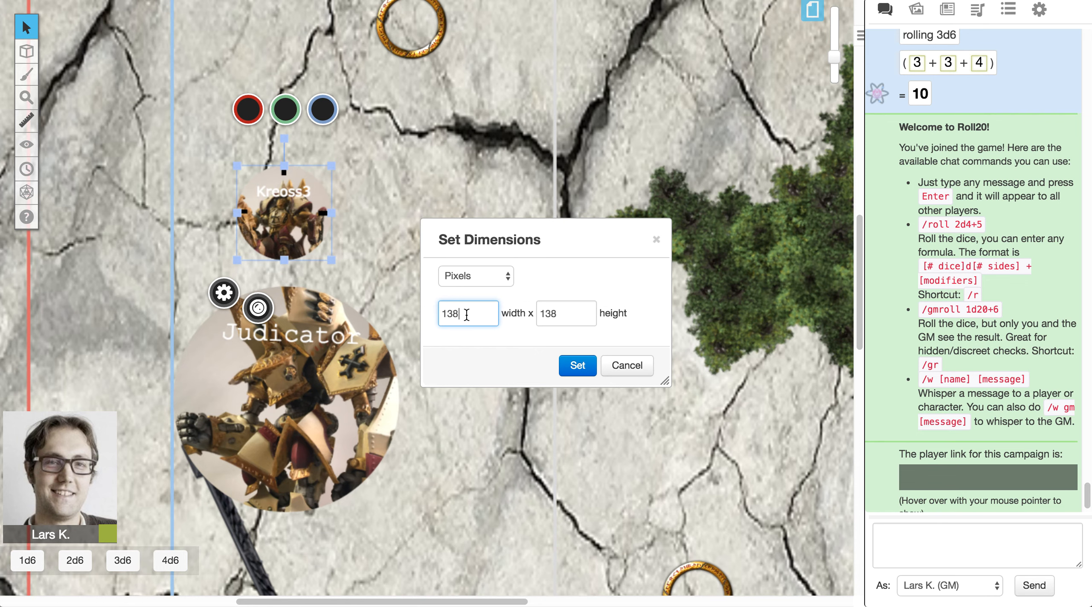
{"action": "left_click", "coordinate": [588, 319]}
{"action": "left_click", "coordinate": [475, 308]}
{"action": "left_click", "coordinate": [562, 312]}
{"action": "left_click", "coordinate": [457, 313]}
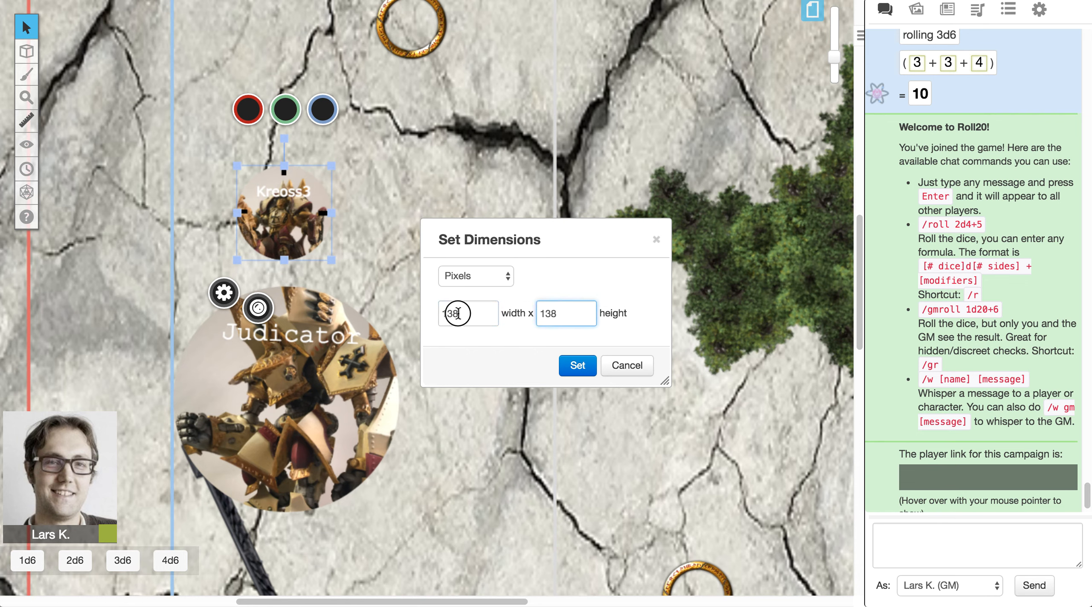
{"action": "left_click", "coordinate": [556, 314]}
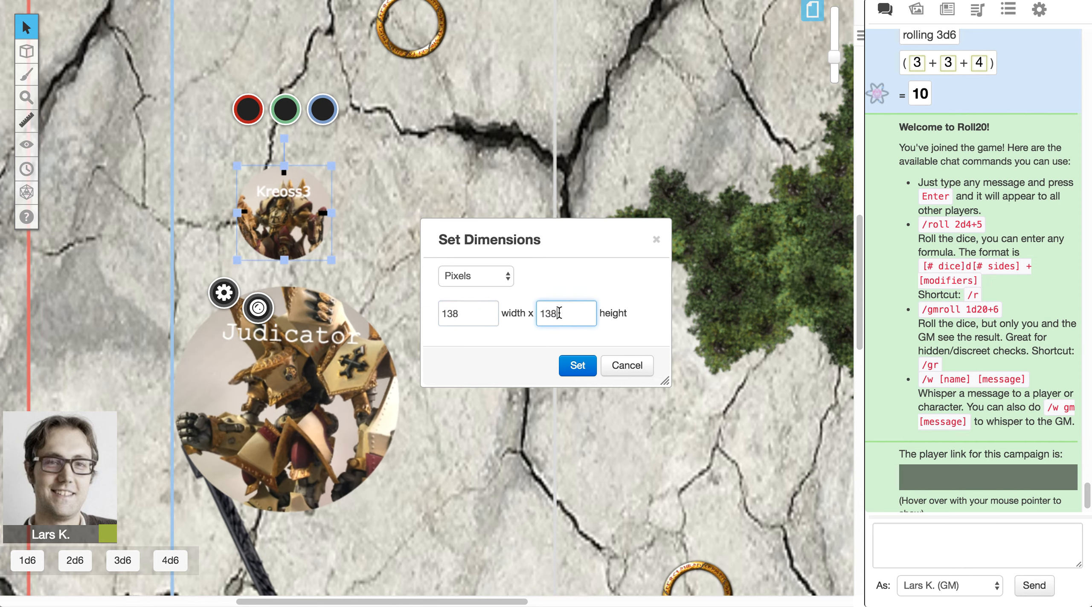
{"action": "left_click", "coordinate": [618, 367]}
{"action": "left_click", "coordinate": [380, 249]}
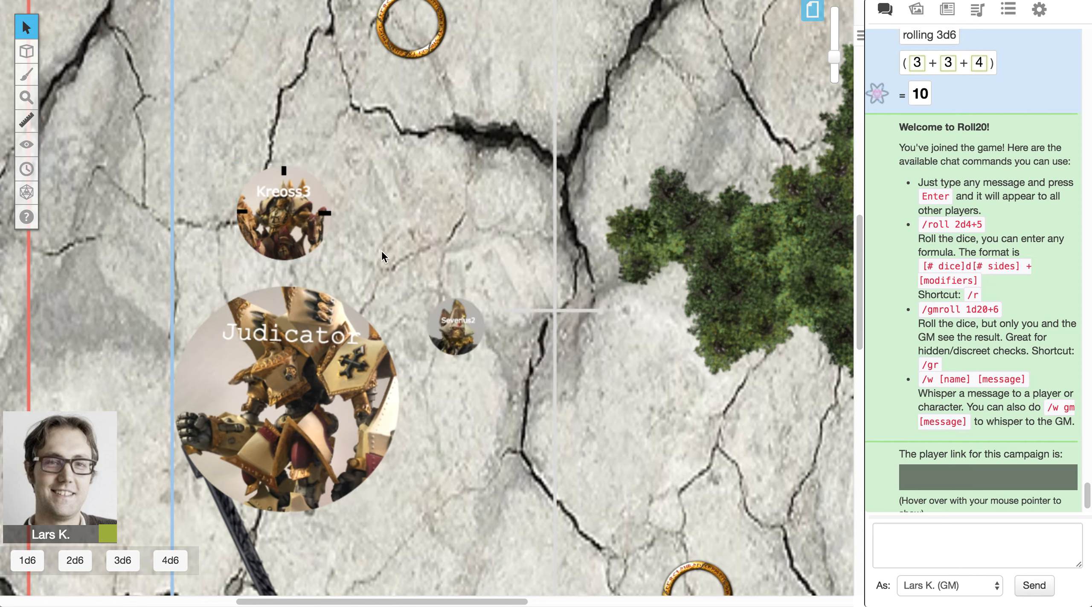
Rotate the Kreoss3 token about 75 degrees clockwise on the map and deselect it
{"action": "left_click", "coordinate": [302, 214]}
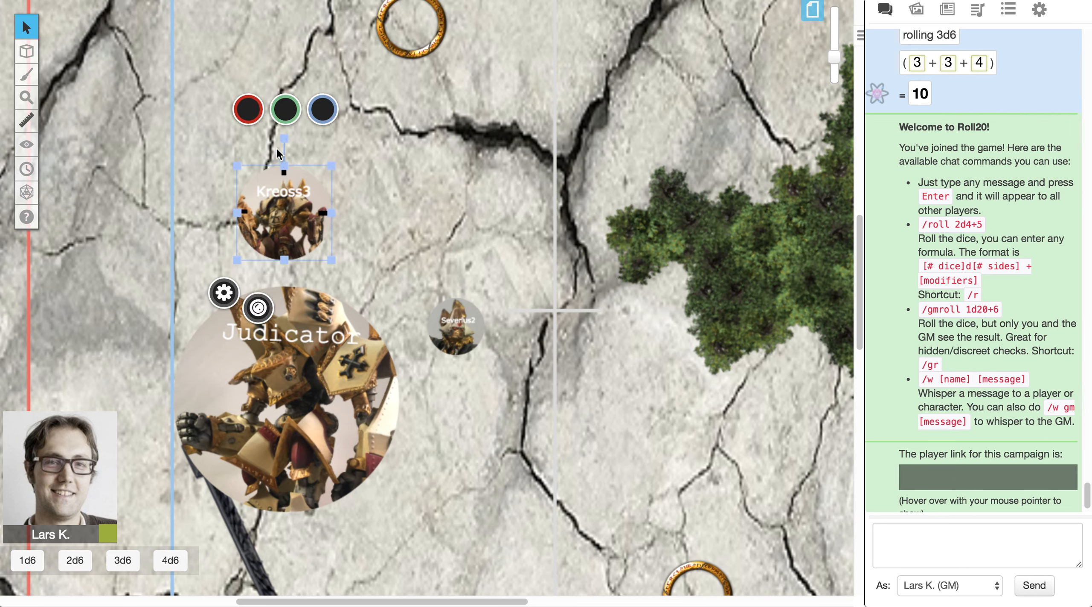
{"action": "left_click_drag", "start_coordinate": [284, 136], "coordinate": [356, 195]}
{"action": "left_click", "coordinate": [404, 200]}
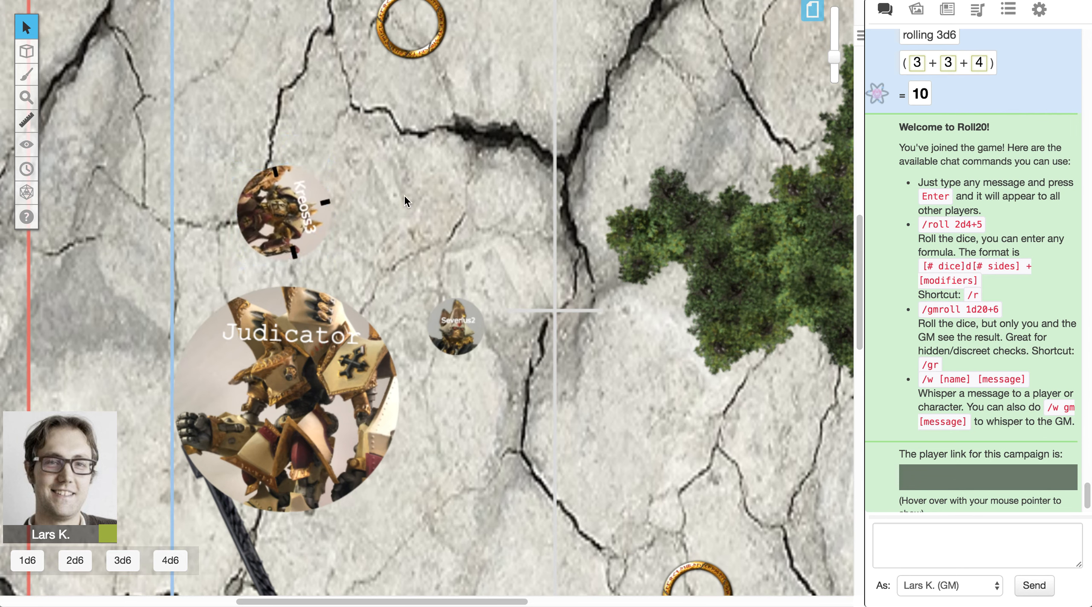
Open the art library and place its Judicator token on the map beside the Kreoss3 token
{"action": "left_click", "coordinate": [916, 10]}
{"action": "left_click", "coordinate": [916, 78]}
{"action": "double_click", "coordinate": [916, 78]}
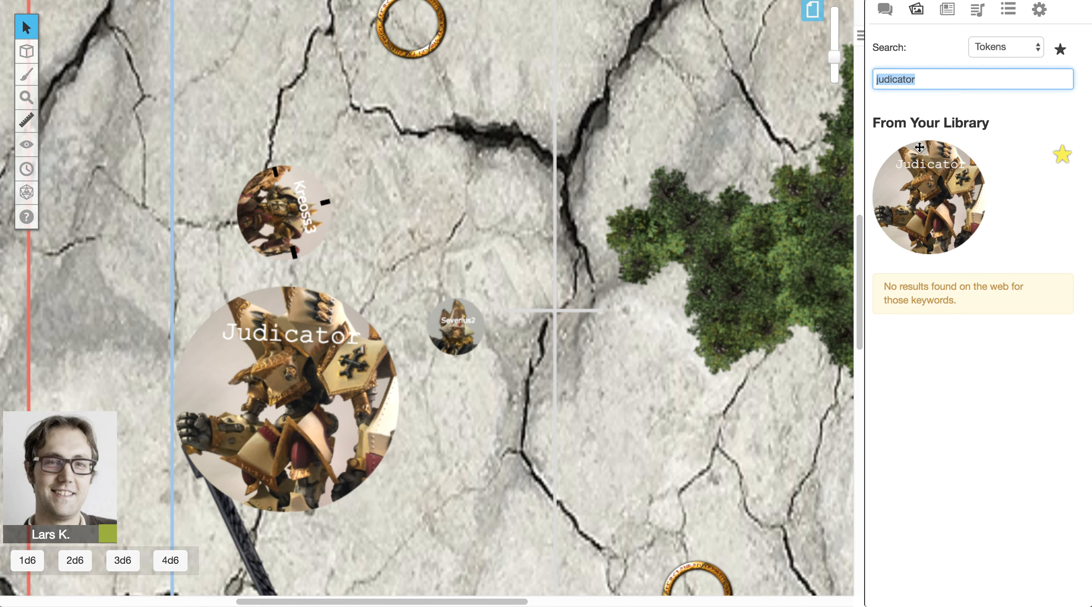
{"action": "left_click", "coordinate": [295, 216]}
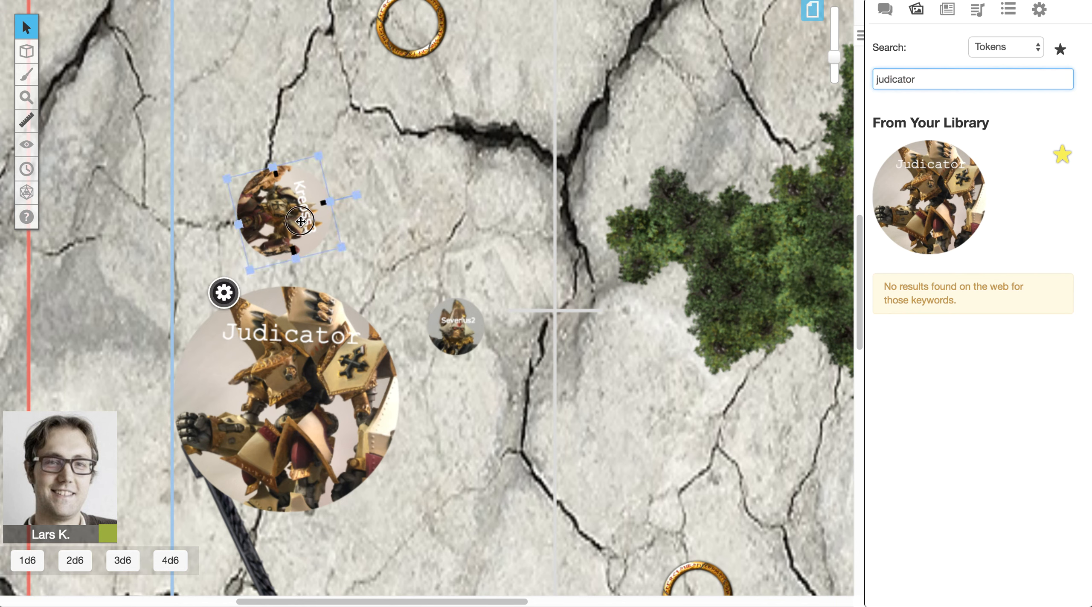
{"action": "left_click", "coordinate": [332, 202]}
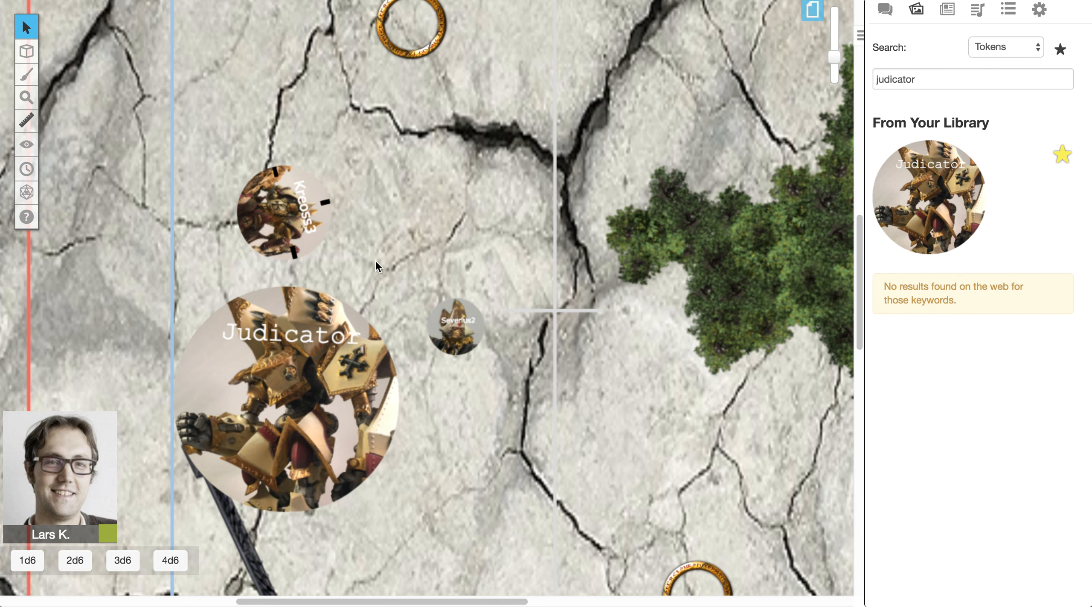
{"action": "left_click_drag", "start_coordinate": [923, 215], "coordinate": [421, 191]}
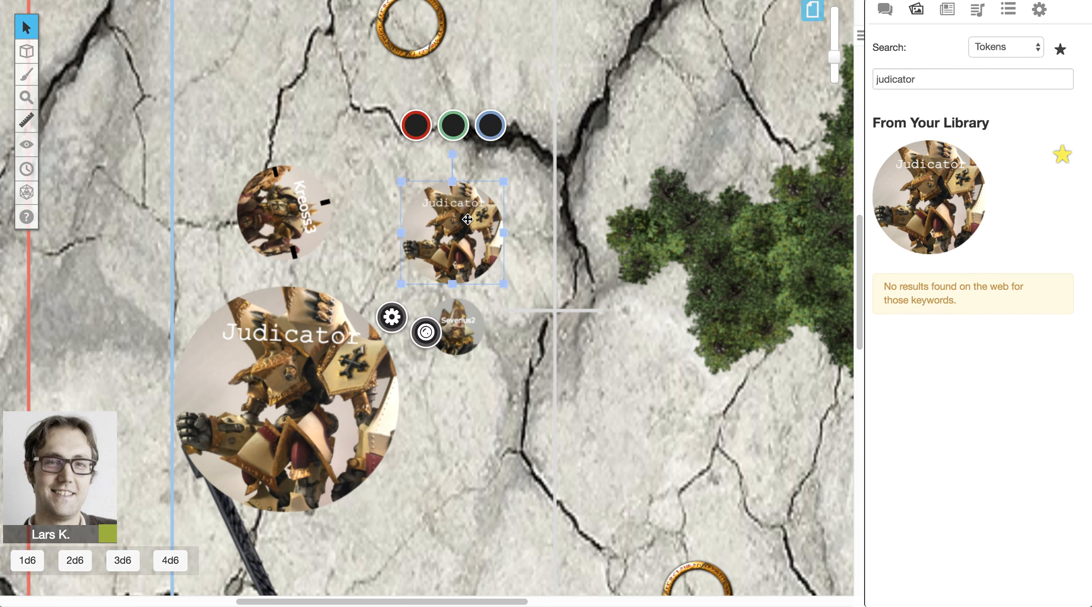
Check the newly placed Judicator token's pixel dimensions without changing them, and delete that token from the map
{"action": "right_click", "coordinate": [478, 236]}
{"action": "mouse_move", "coordinate": [533, 183]}
{"action": "left_click", "coordinate": [585, 238]}
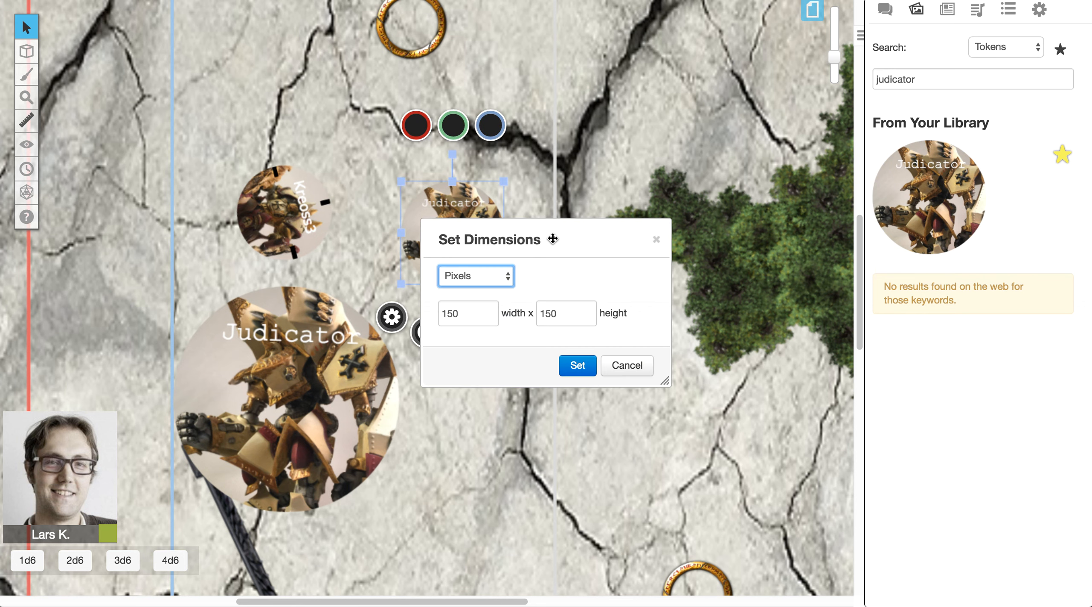
{"action": "left_click", "coordinate": [626, 365]}
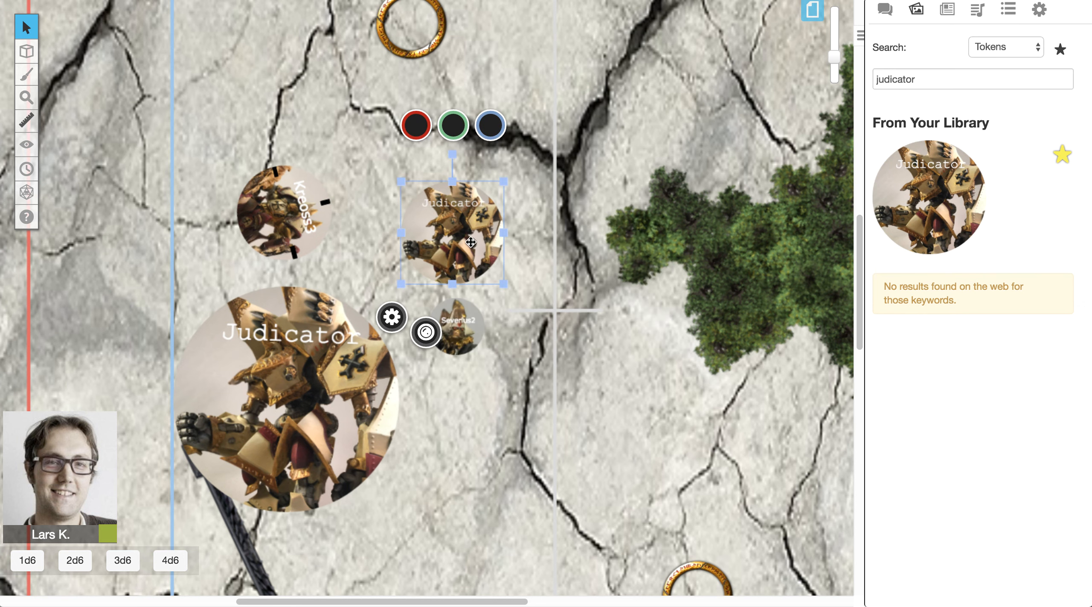
{"action": "right_click", "coordinate": [441, 220]}
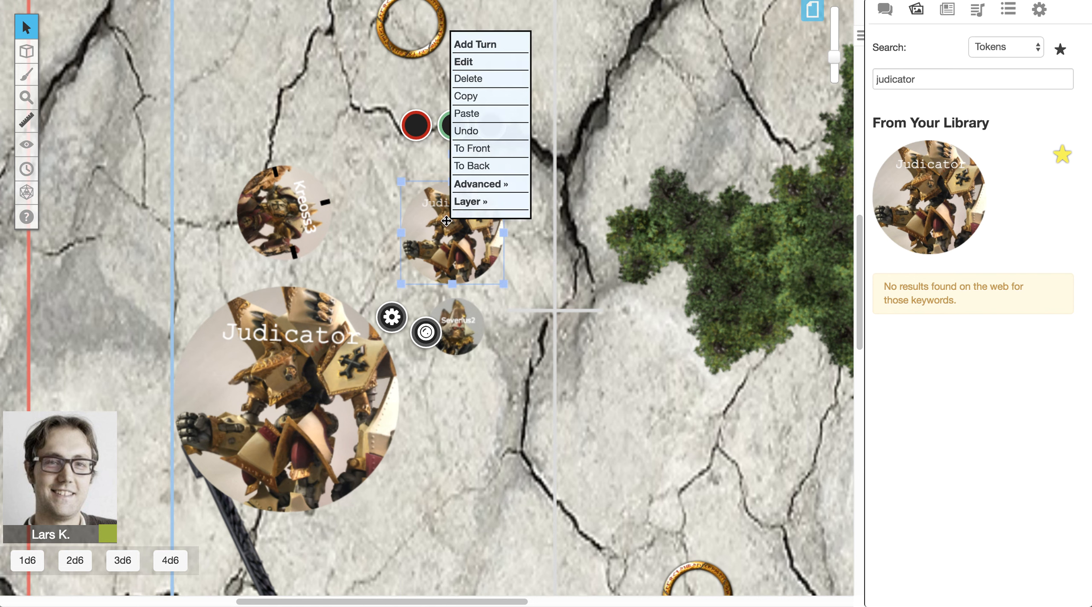
{"action": "left_click", "coordinate": [481, 80]}
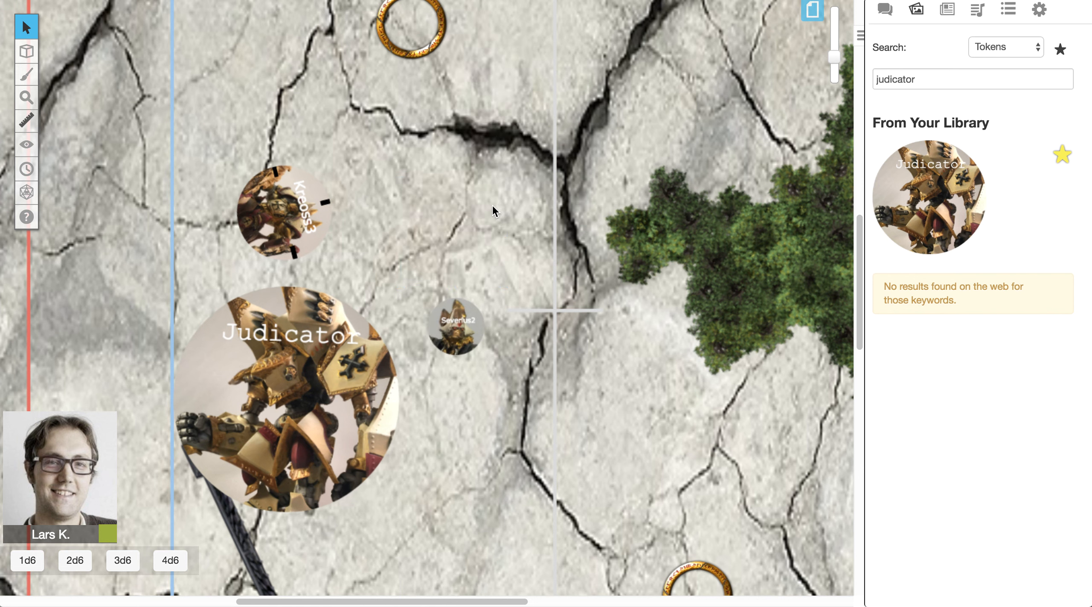